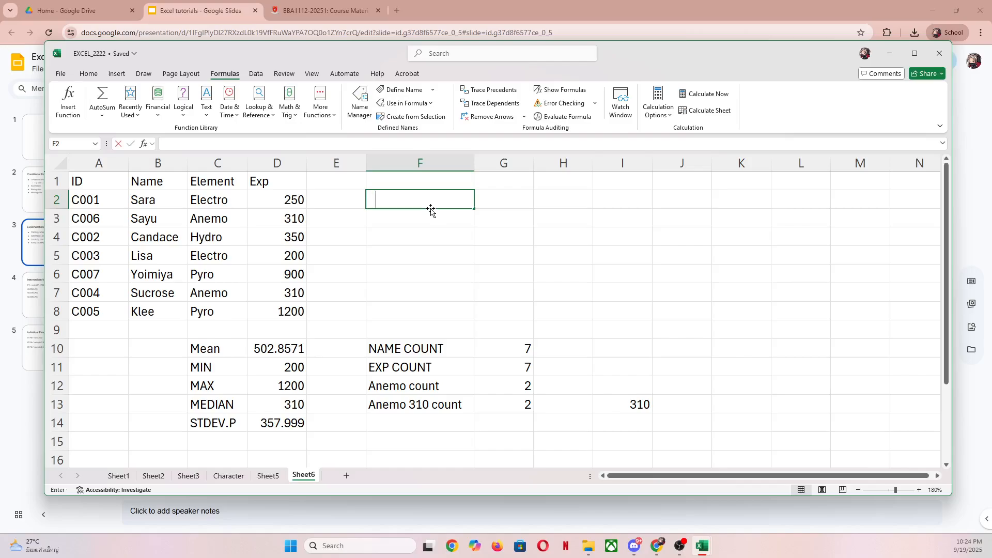
# - Enter the label TOTAL in cell F2 and right-align it
pyautogui.press('BackSpace')
pyautogui.write('TOTAL')
pyautogui.press('Return')
pyautogui.click(431, 208)
pyautogui.click(88, 74)
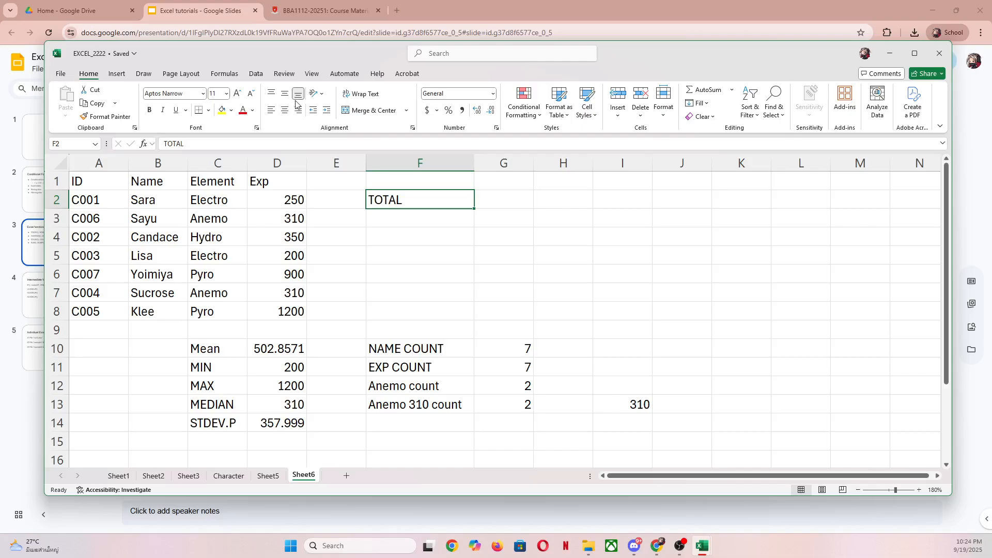
pyautogui.click(298, 115)
# - Calculate the total experience in G2 with the formula =SUM(EXP_DATA)
pyautogui.click(492, 203)
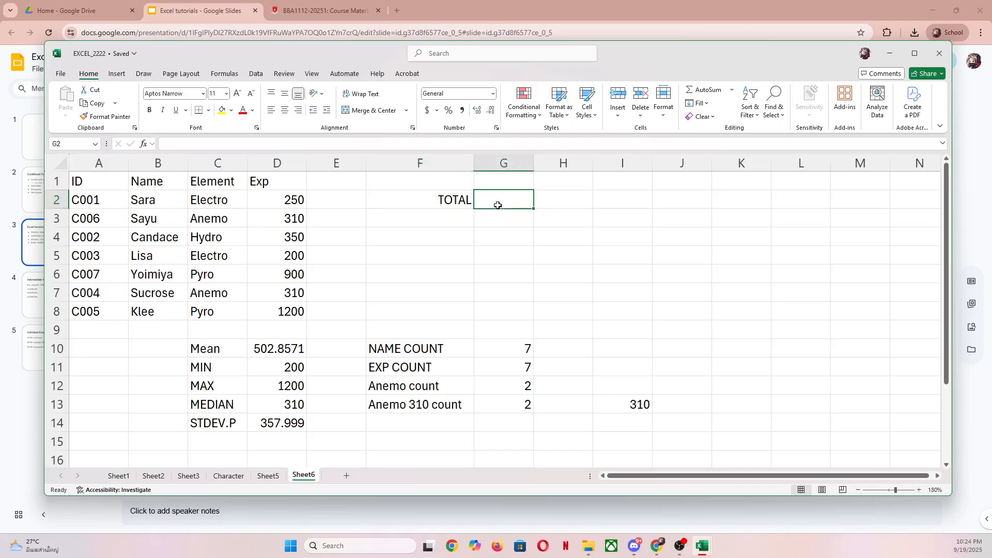
pyautogui.write('=sum')
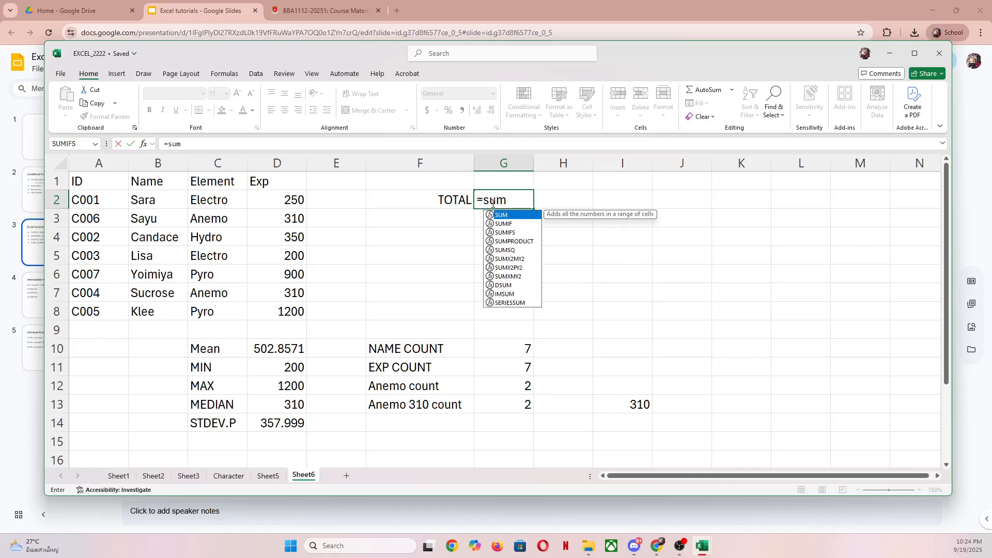
pyautogui.write('(EX')
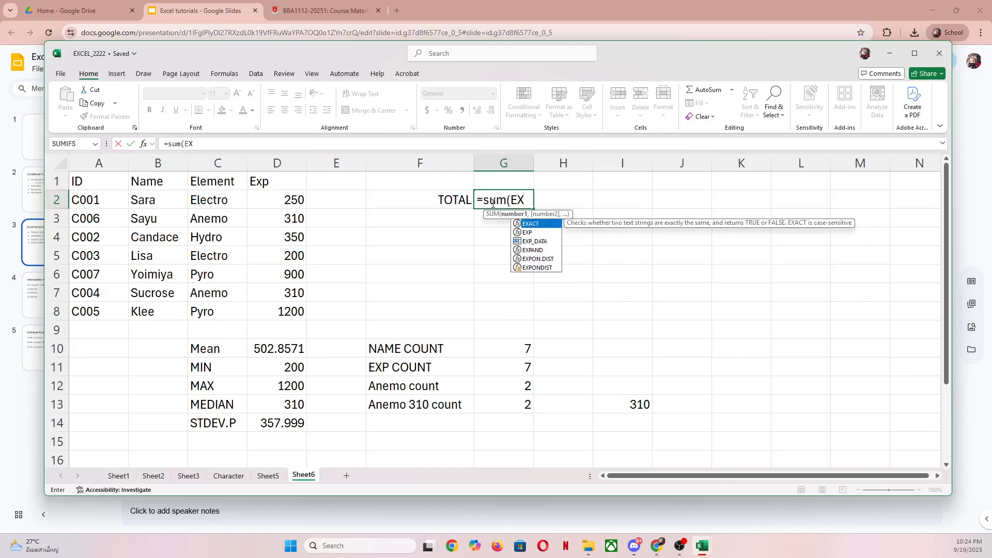
pyautogui.write('P_DATA')
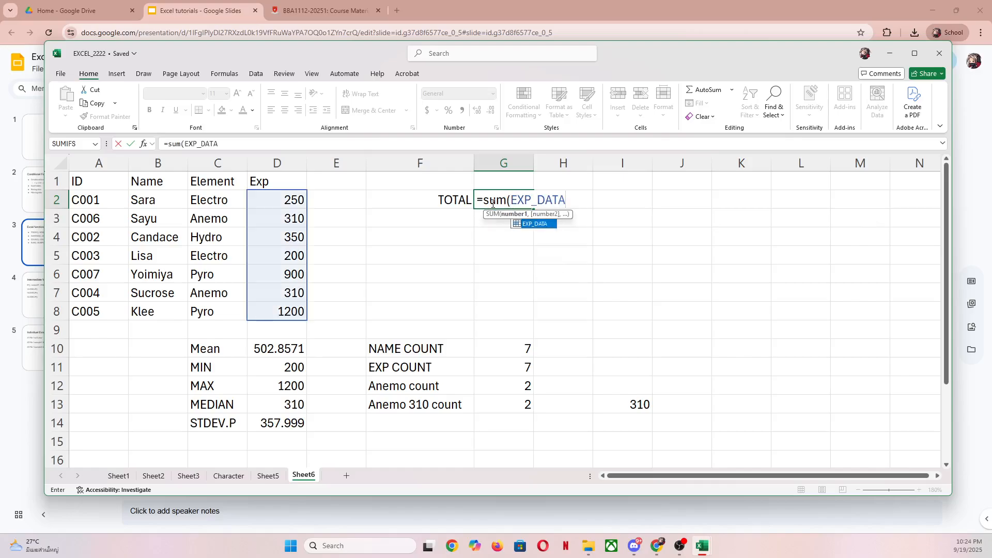
pyautogui.write(')')
pyautogui.press('Return')
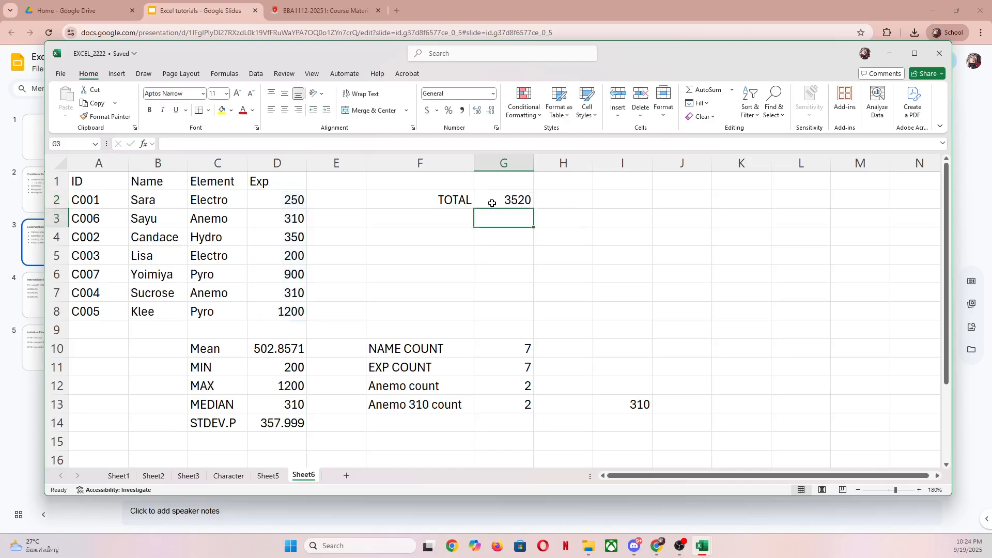
pyautogui.click(492, 203)
pyautogui.doubleClick(491, 203)
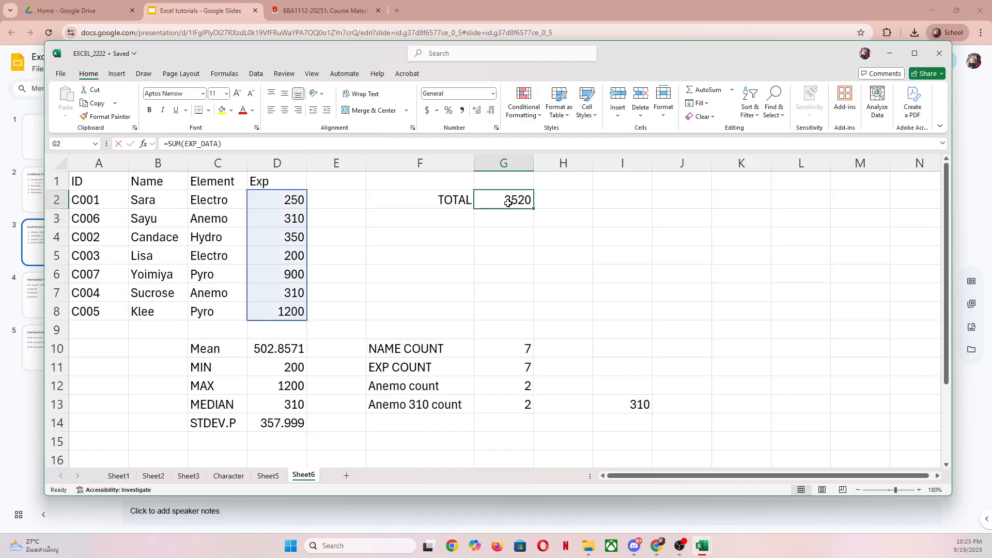
pyautogui.press('Return')
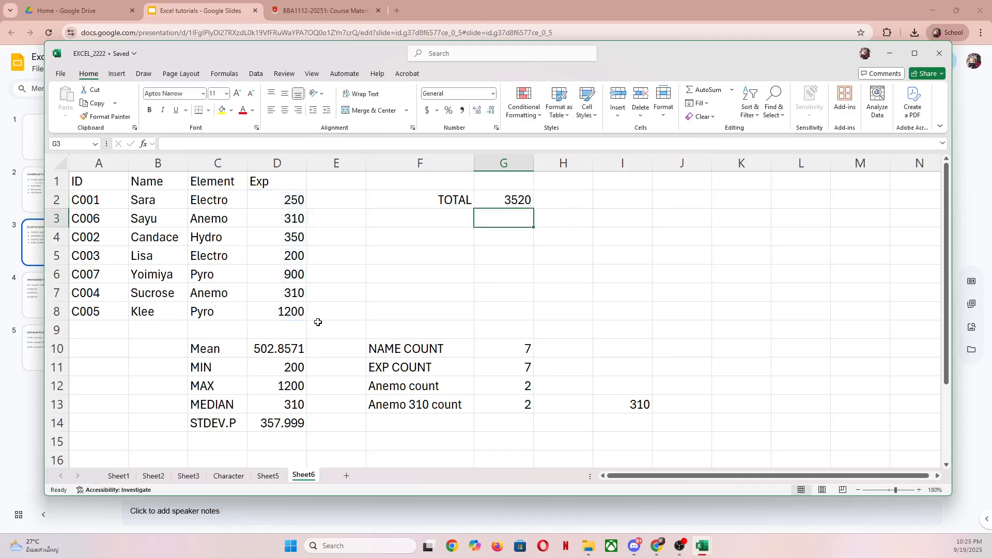
# - Enter the label "Sum only 310" in cell F3
pyautogui.press('Left')
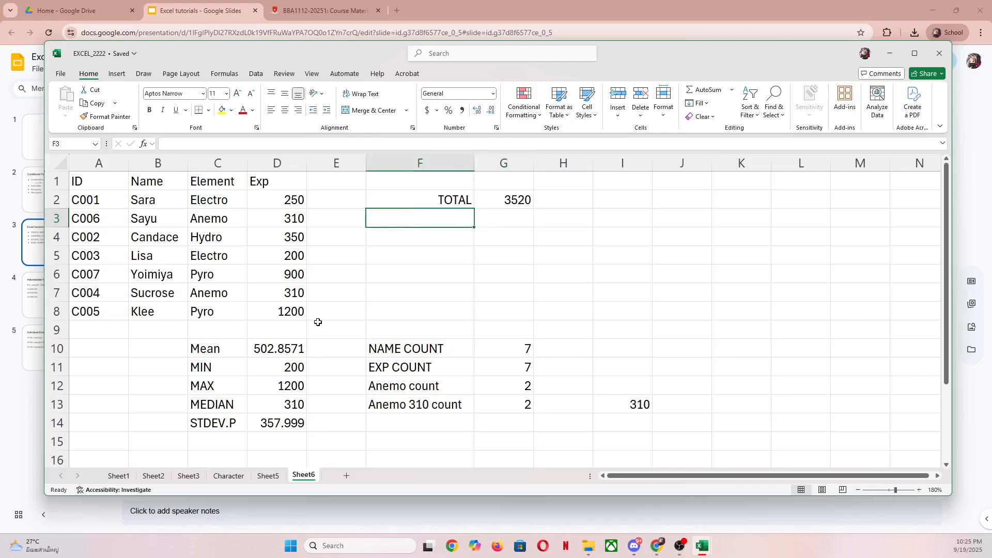
pyautogui.write('Only')
pyautogui.press('BackSpace')
pyautogui.press('BackSpace')
pyautogui.press('BackSpace')
pyautogui.press('BackSpace')
pyautogui.write('S')
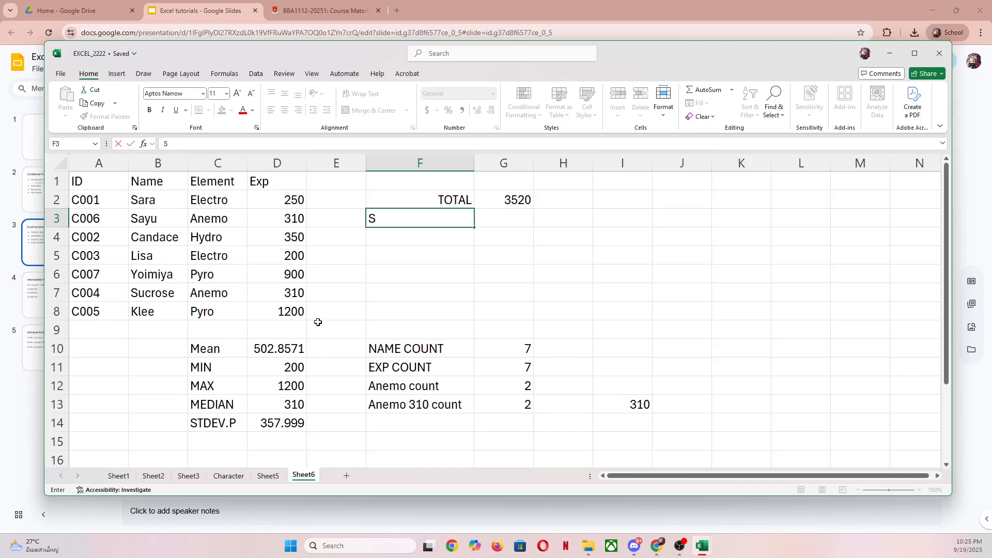
pyautogui.write('um only 310')
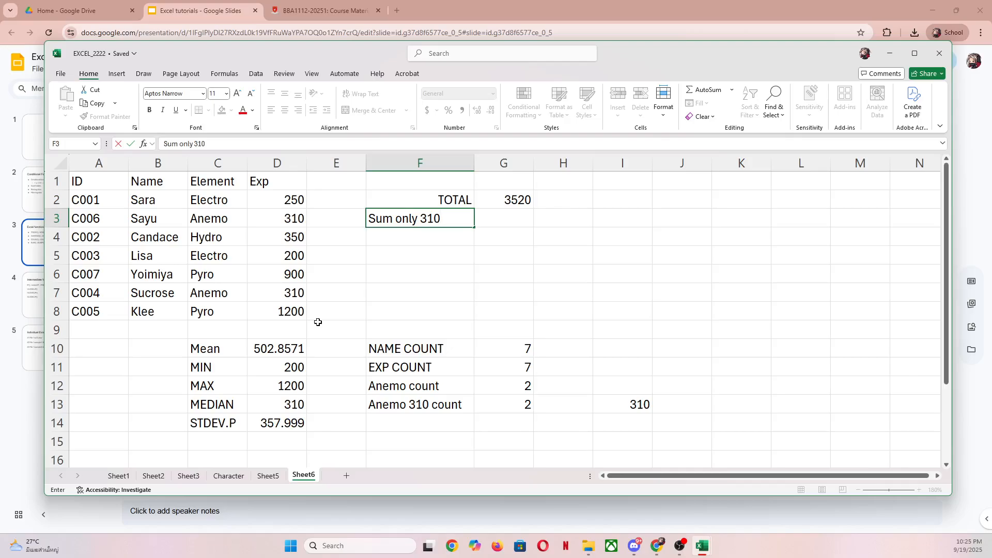
pyautogui.press('Return')
# - Sum only the Exp values equal to 310 in G3 with =SUMIF(EXP_DATA,310)
pyautogui.press('Right')
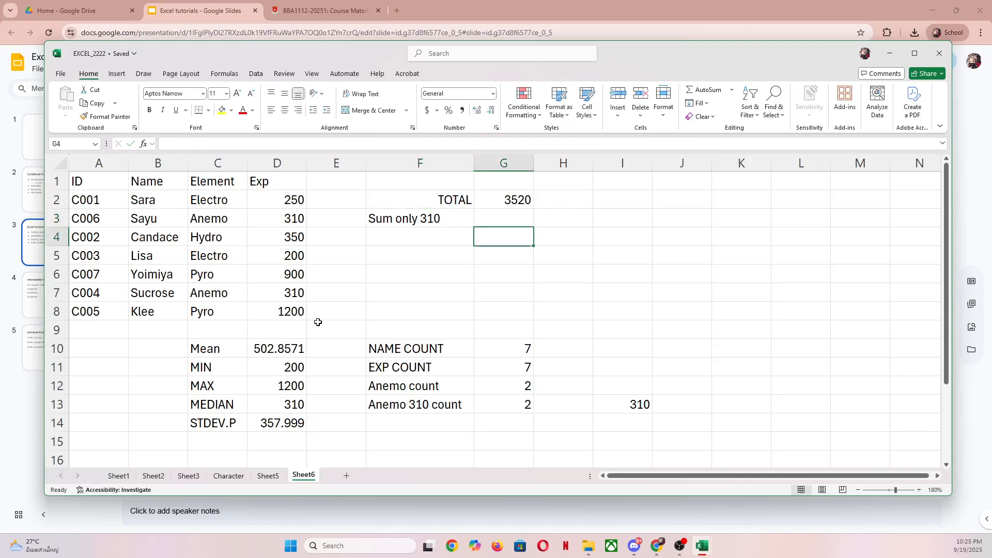
pyautogui.press('Up')
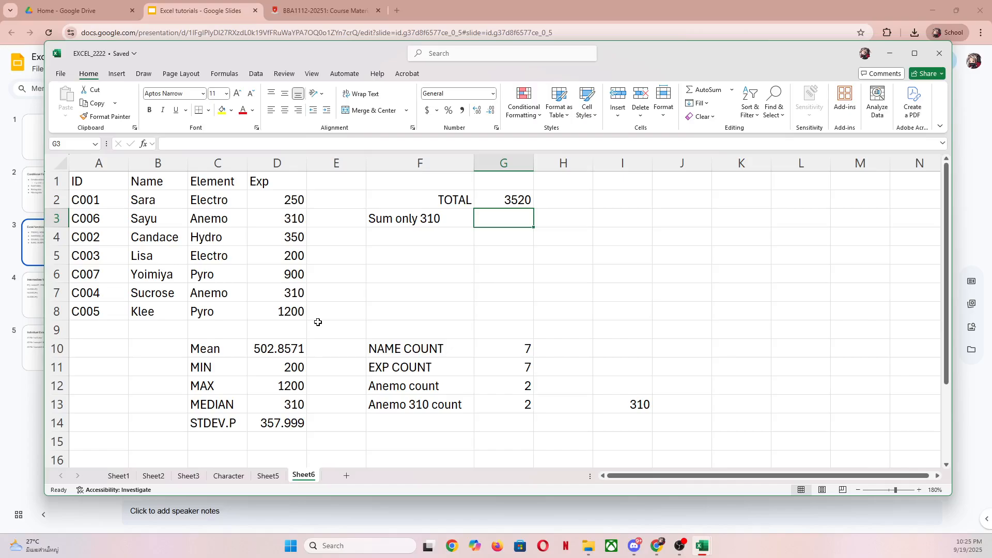
pyautogui.write('=SUMIF')
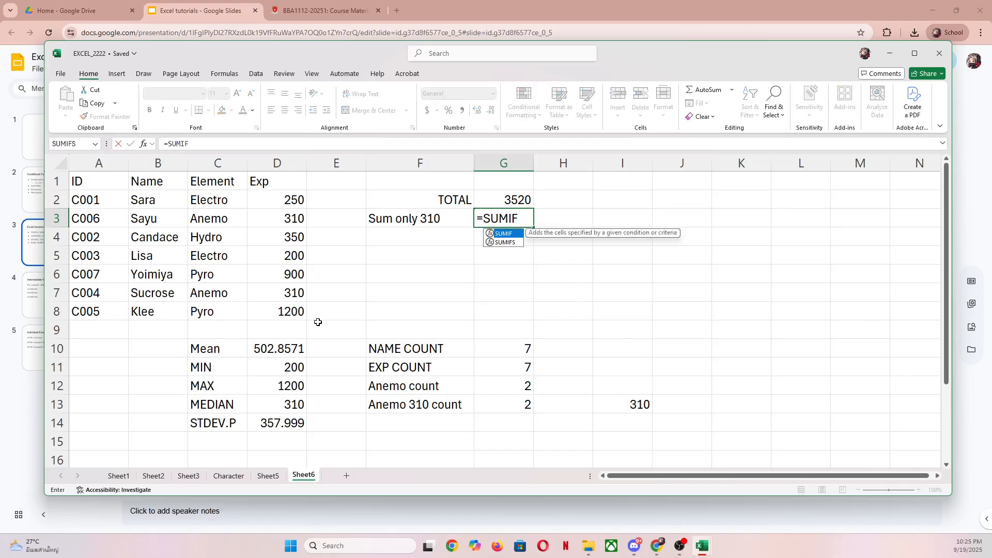
pyautogui.write('(')
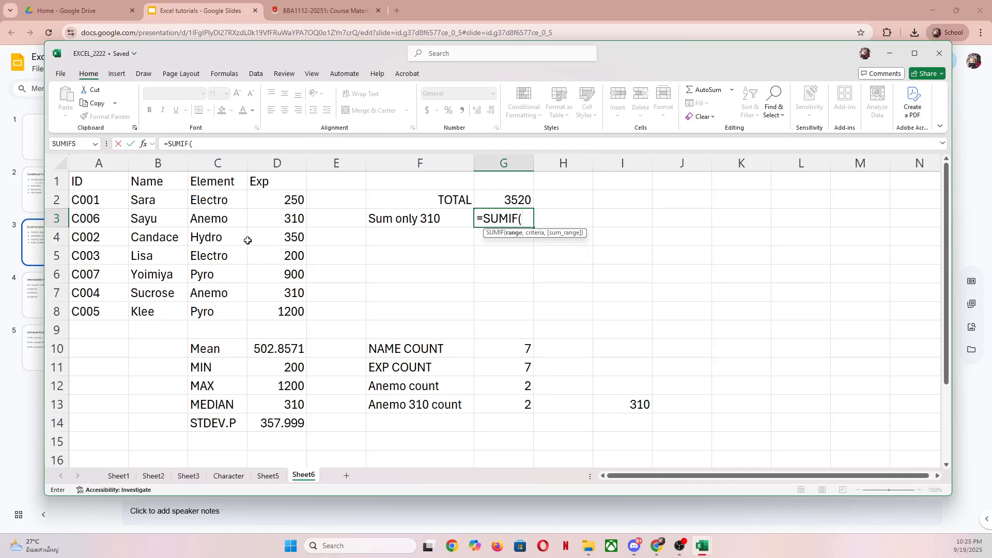
pyautogui.write('EXP_DATA')
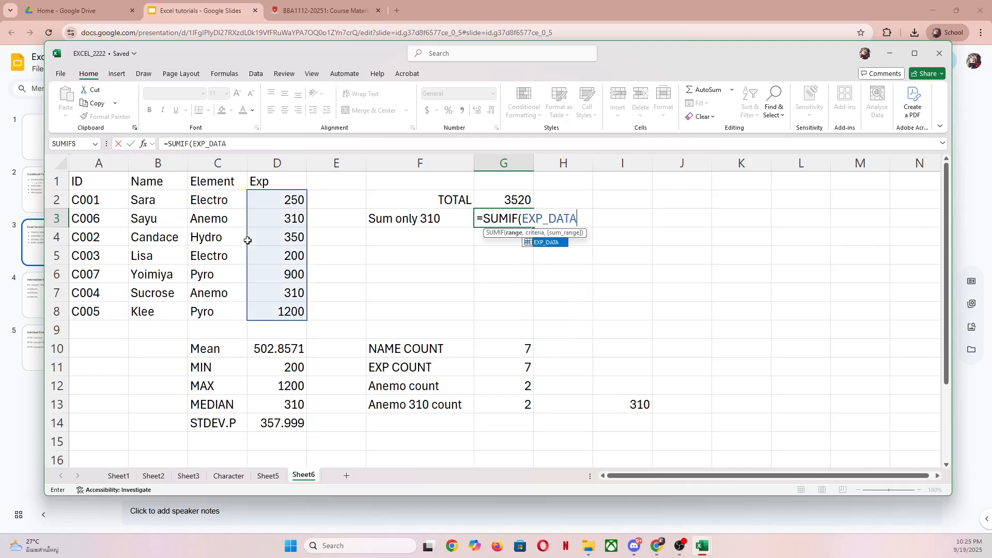
pyautogui.write(',')
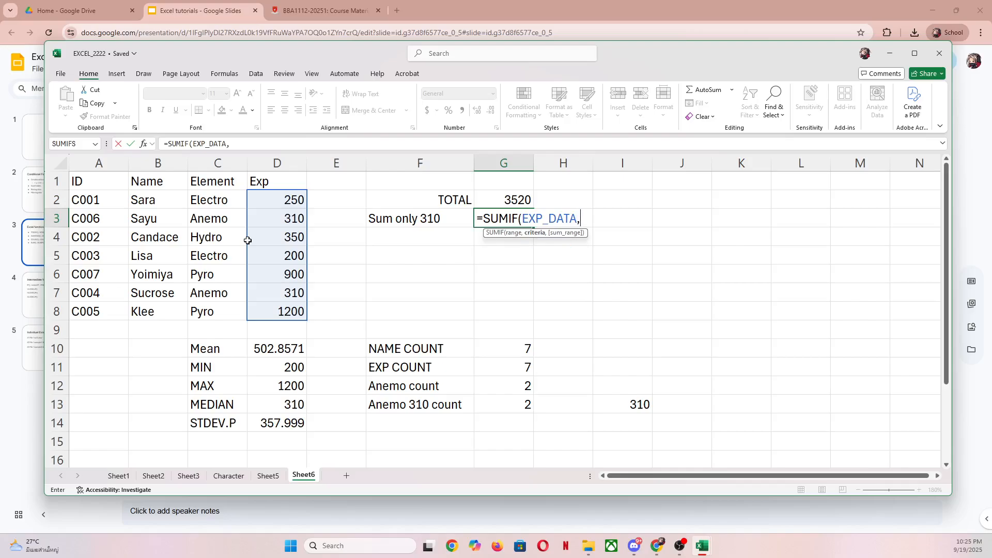
pyautogui.write('310)')
pyautogui.press('Return')
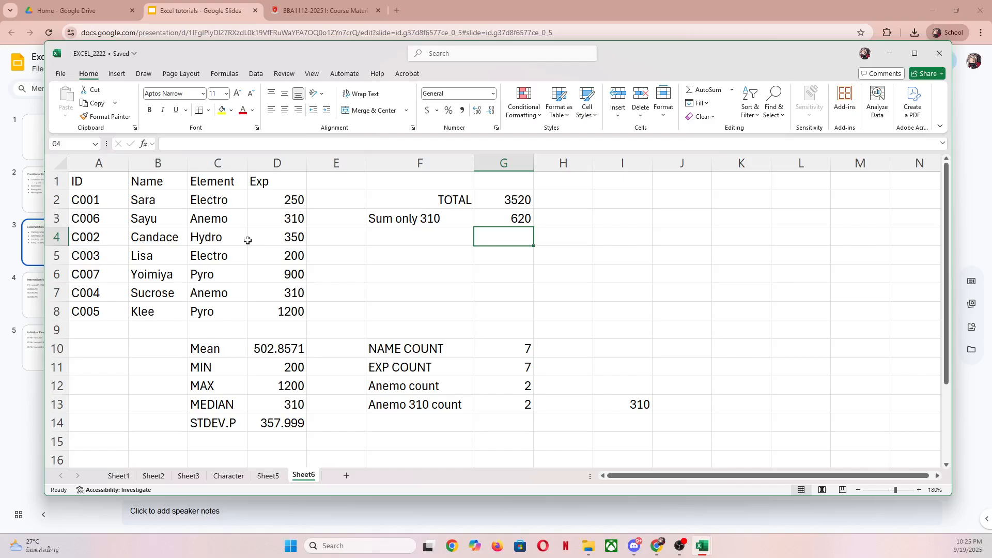
pyautogui.press('Up')
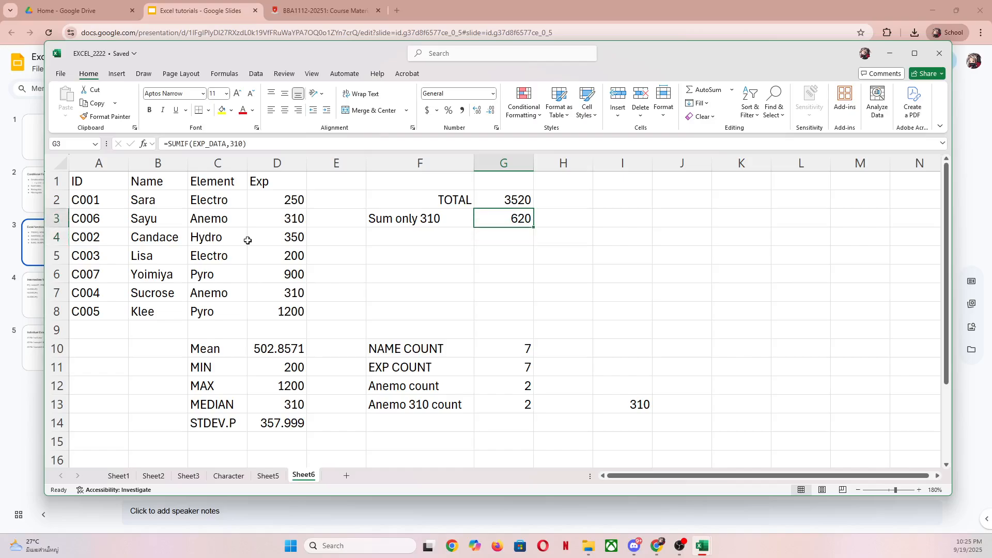
pyautogui.click(281, 217)
pyautogui.click(282, 291)
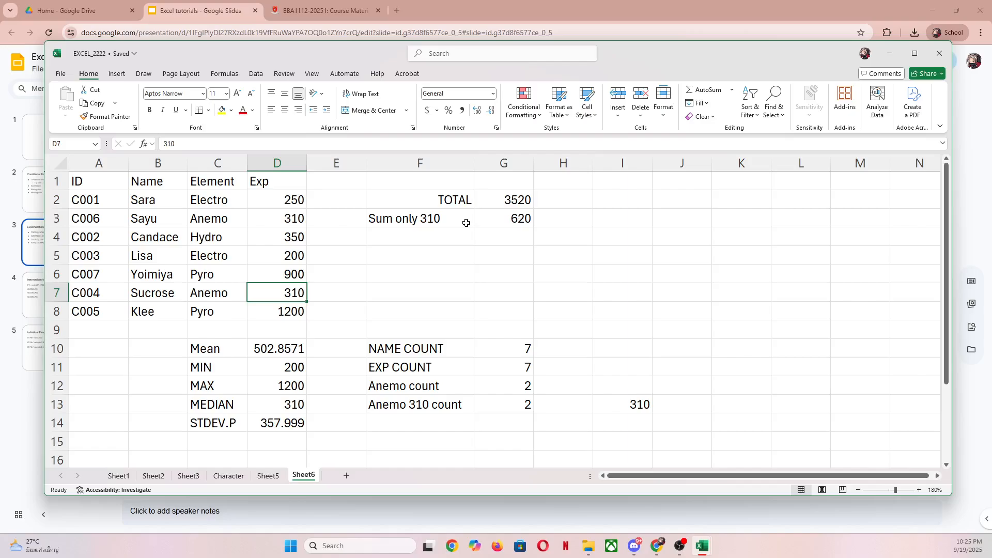
# - Change the label in F3 to "Sum only less than 400" and widen column F to fit it
pyautogui.click(441, 223)
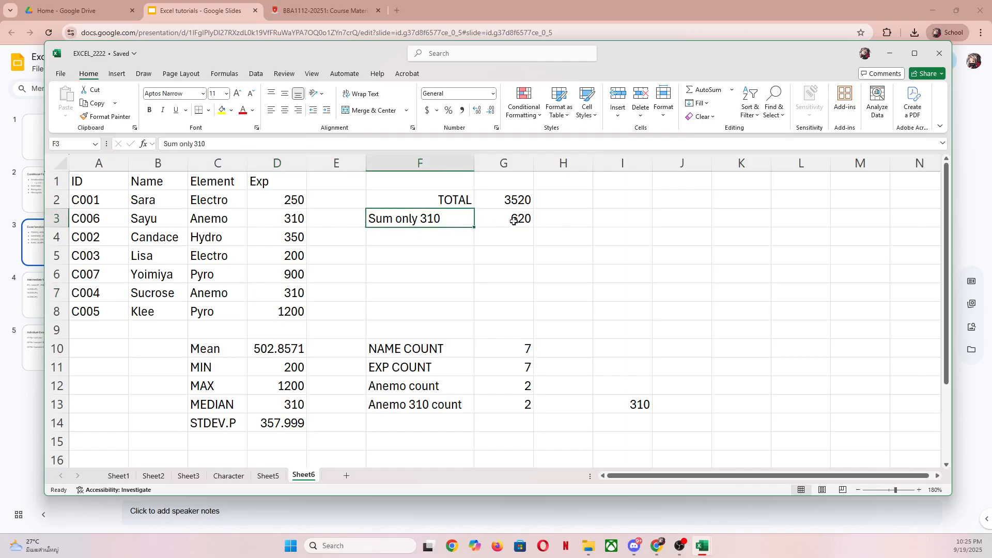
pyautogui.doubleClick(460, 222)
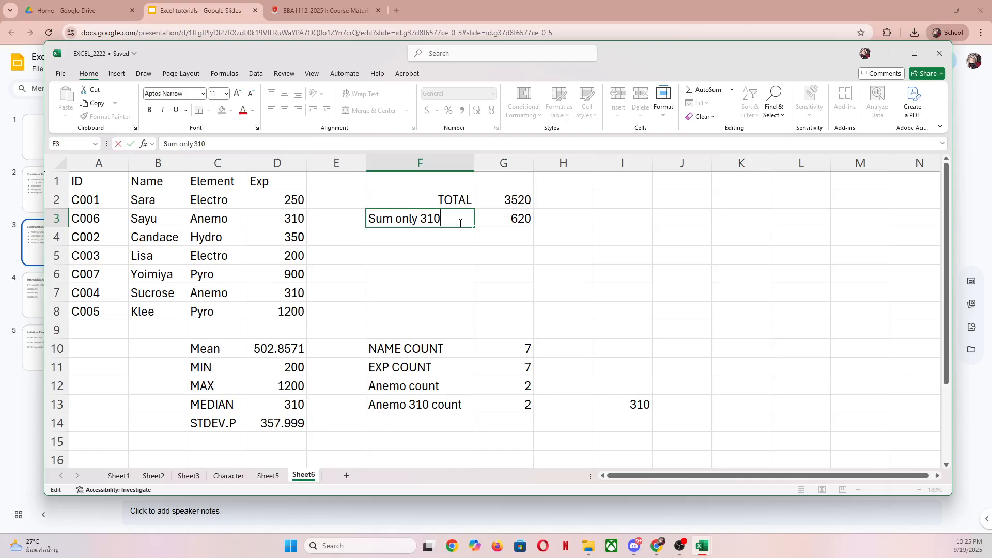
pyautogui.press('BackSpace')
pyautogui.press('BackSpace')
pyautogui.press('BackSpace')
pyautogui.press('BackSpace')
pyautogui.press('BackSpace')
pyautogui.write('ly less than 400')
pyautogui.press('Return')
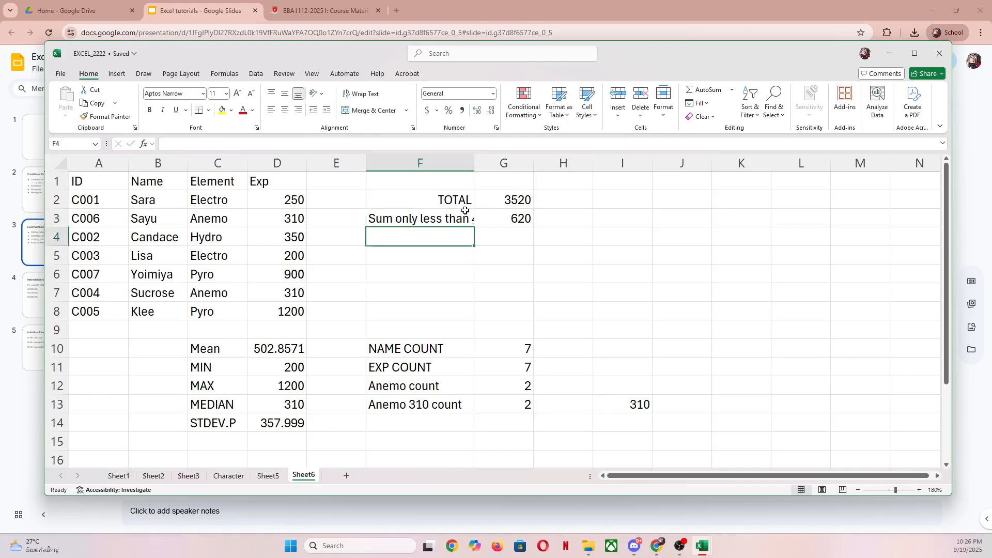
pyautogui.moveTo(474, 165); pyautogui.dragTo(518, 166)
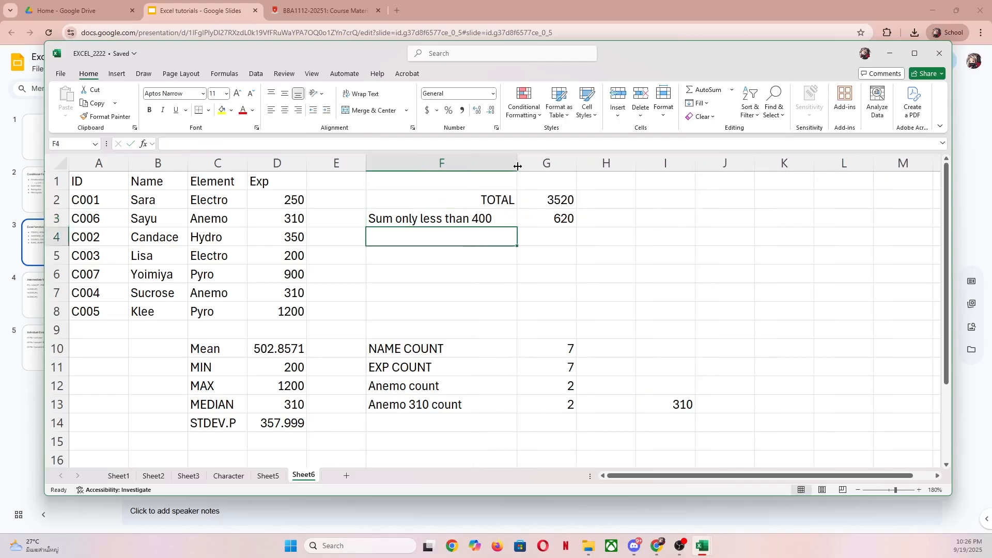
# - Replace the formula in G3 with =SUMIF(EXP_DATA,"<400") to sum only the Exp values below 400
pyautogui.doubleClick(544, 220)
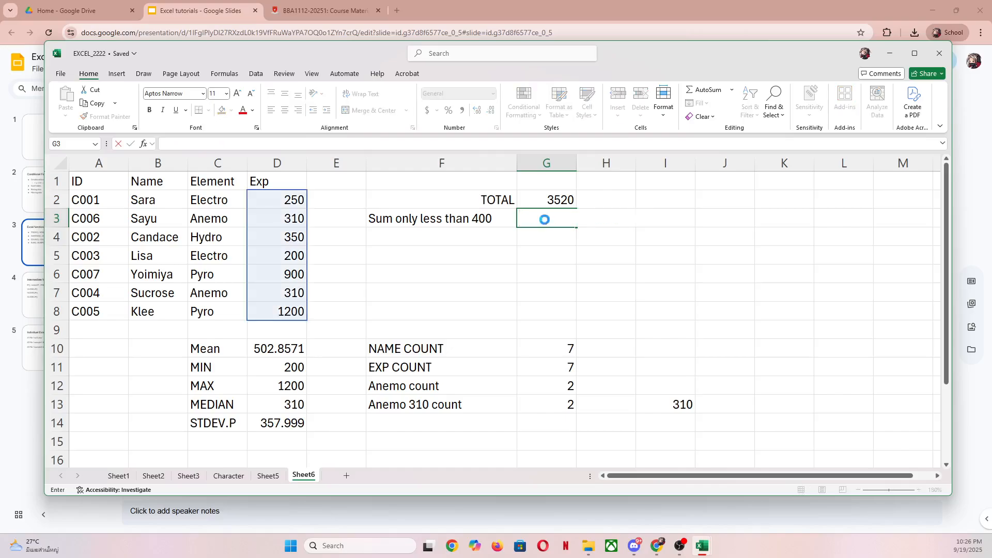
pyautogui.press('Return')
pyautogui.click(545, 220)
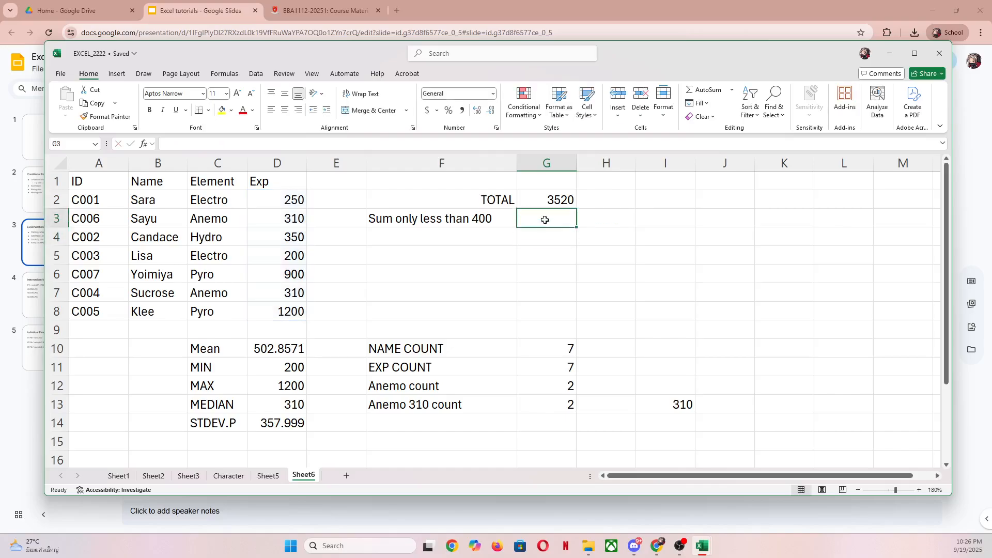
pyautogui.write('=sum')
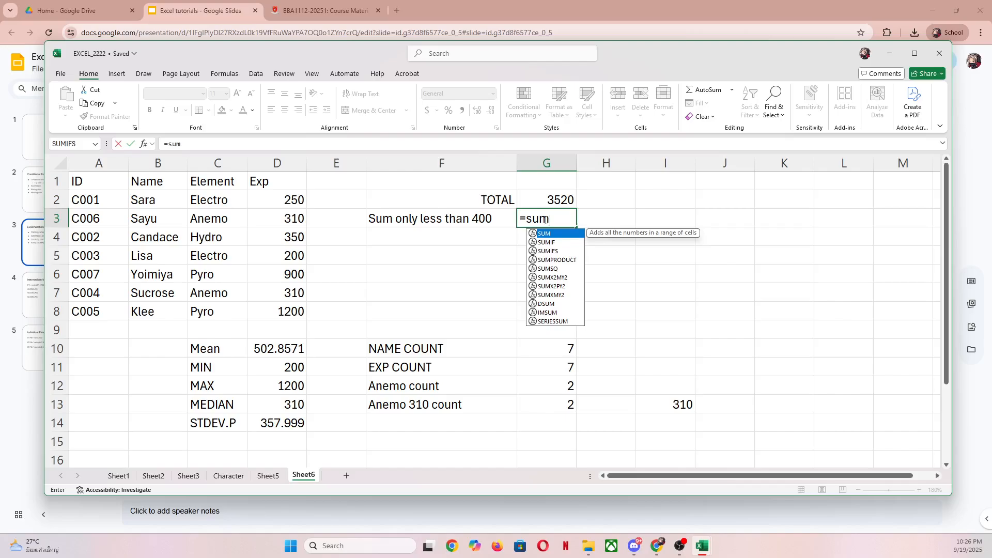
pyautogui.write('(')
pyautogui.press('BackSpace')
pyautogui.write('if(')
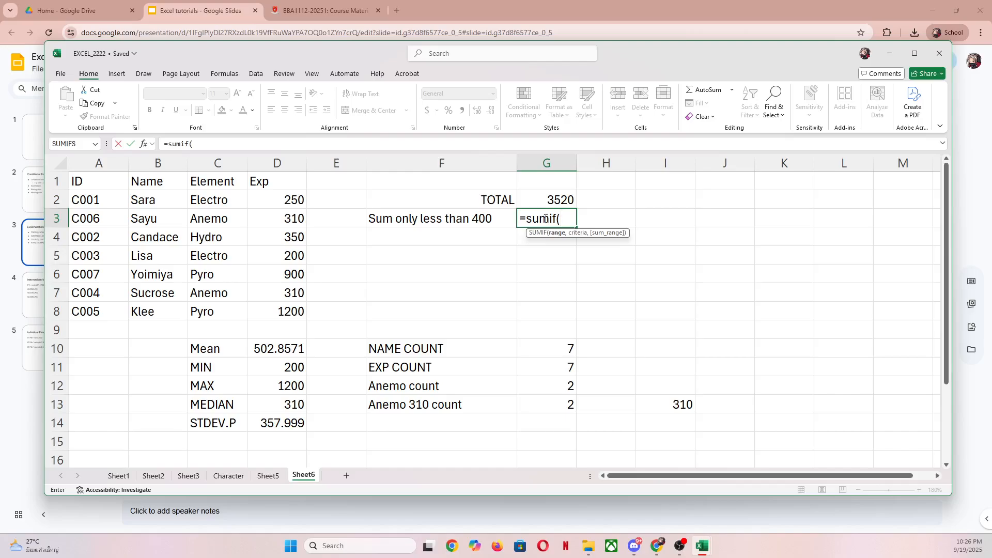
pyautogui.write('EXP_DATA')
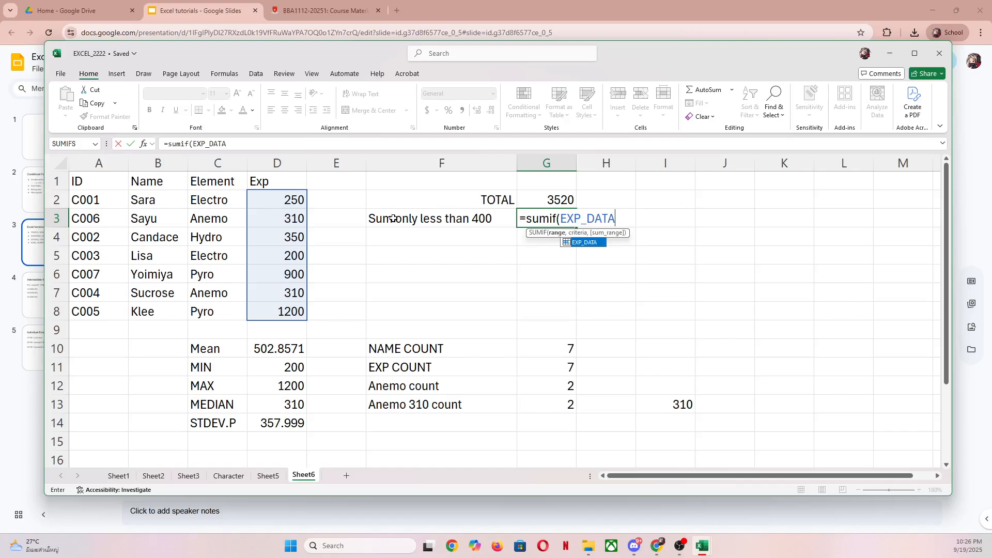
pyautogui.write(',')
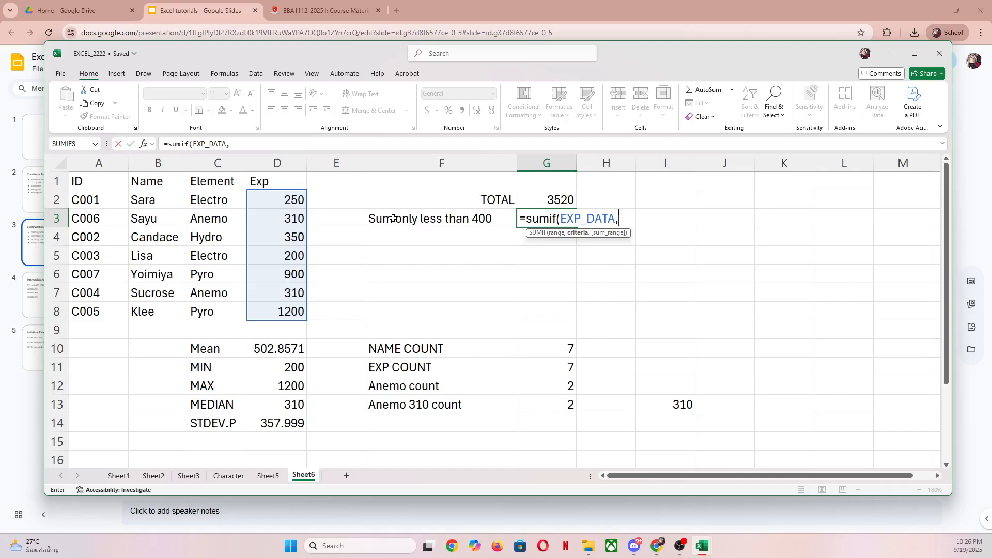
pyautogui.write('"<400"')
pyautogui.write(')')
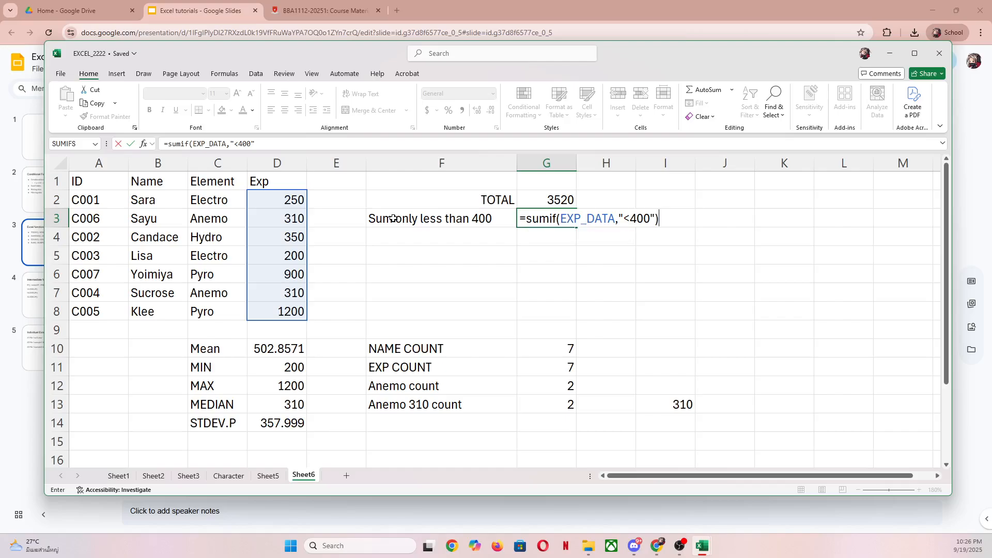
pyautogui.press('Return')
pyautogui.press('Up')
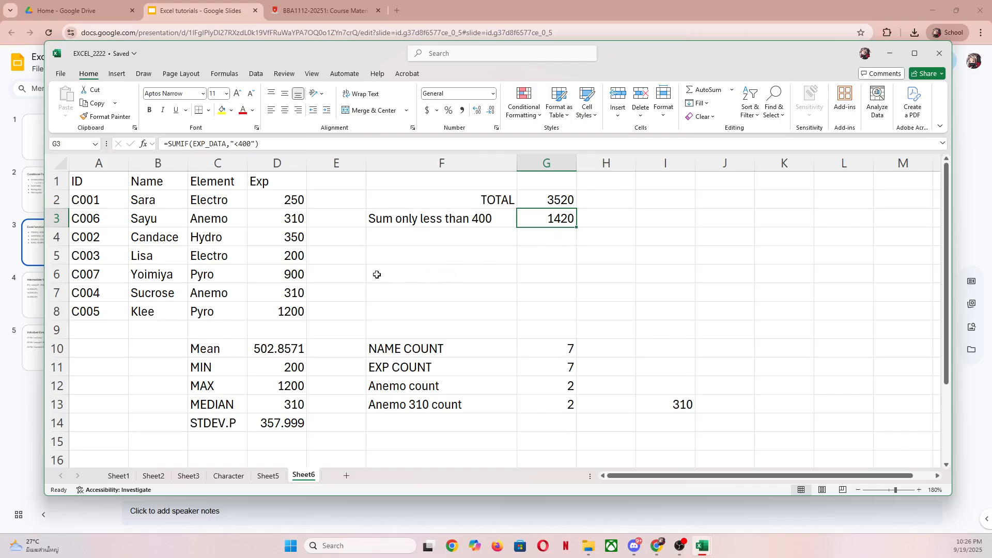
pyautogui.click(293, 277)
pyautogui.click(287, 313)
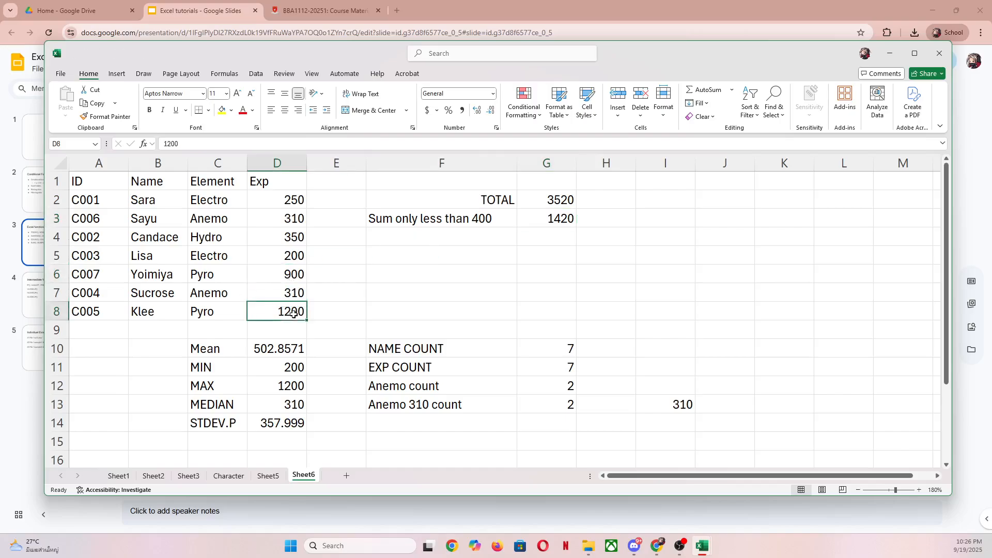
pyautogui.click(302, 274)
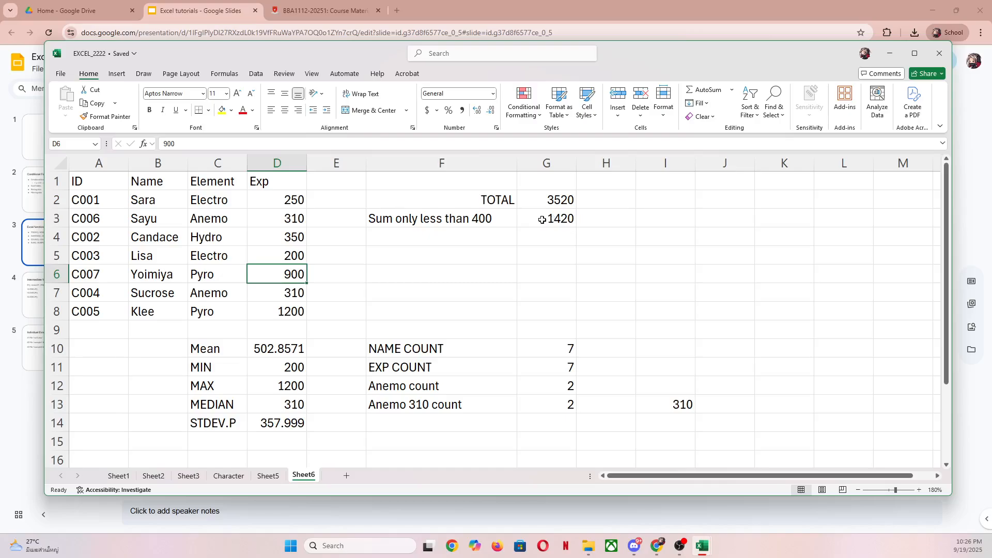
pyautogui.click(290, 198)
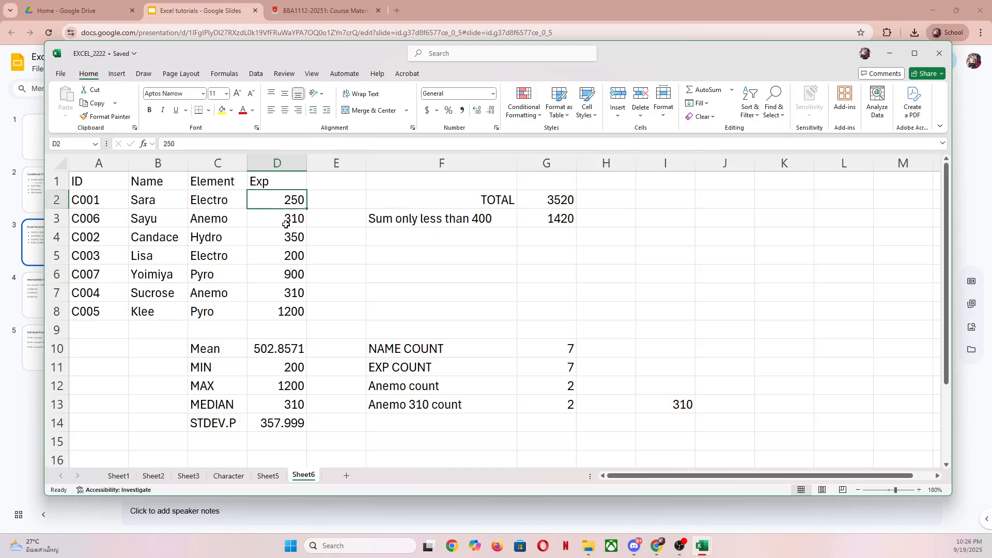
# - Examine the SUMIF formula and its criteria in cell G3
pyautogui.click(555, 221)
pyautogui.doubleClick(556, 220)
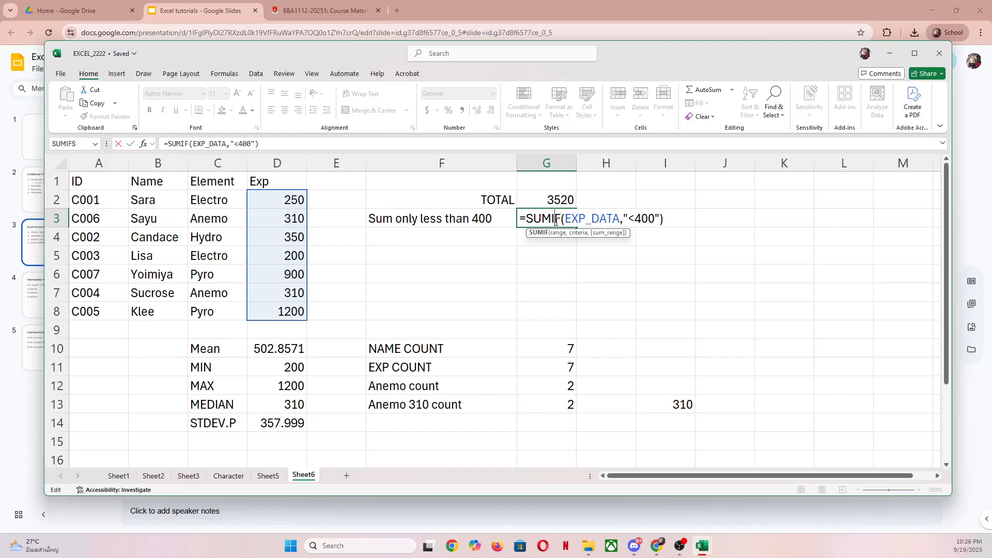
pyautogui.press('Return')
pyautogui.click(555, 220)
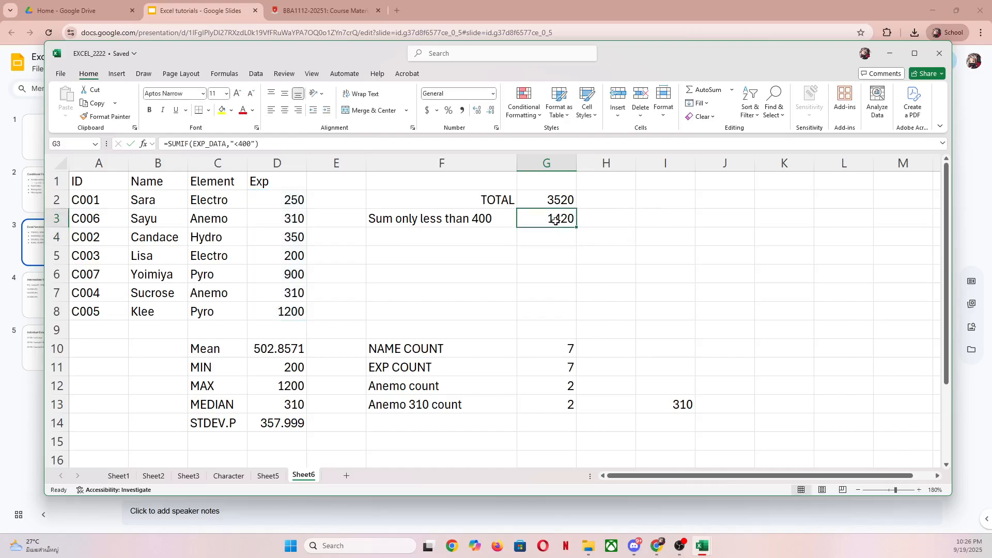
# - Check the "Excel functions" slide in Google Slides for the next function and return to the EXCEL_2222 workbook in Excel
pyautogui.click(497, 240)
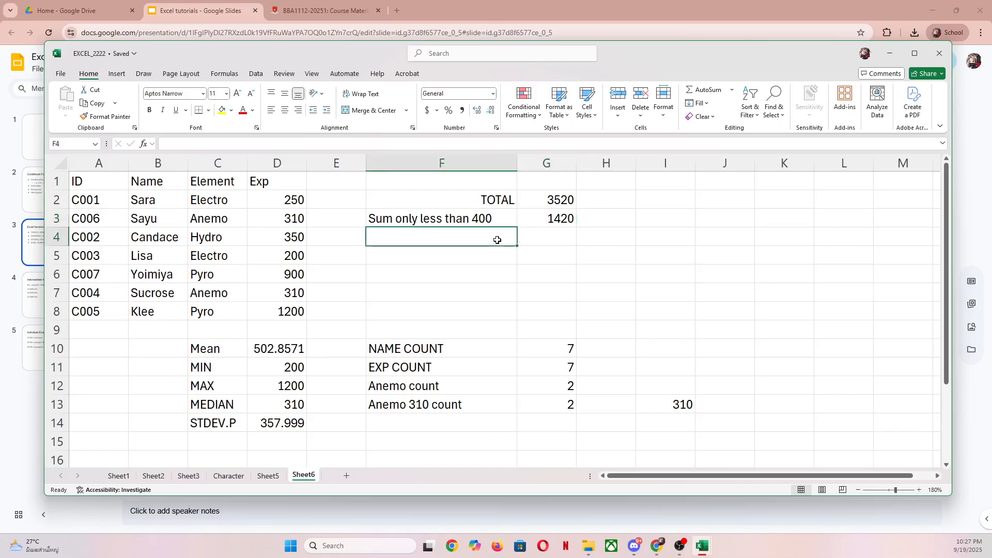
pyautogui.click(36, 248)
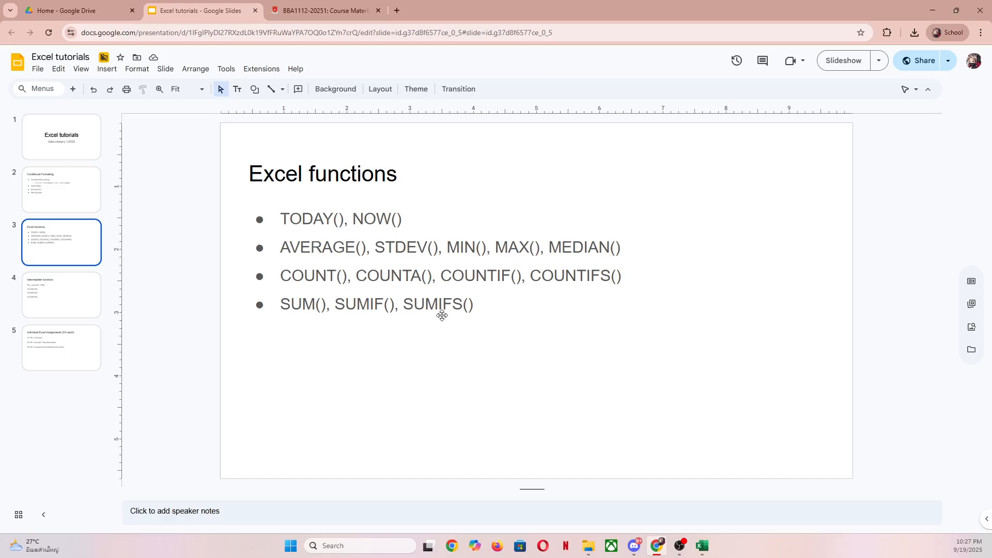
pyautogui.moveTo(703, 546)
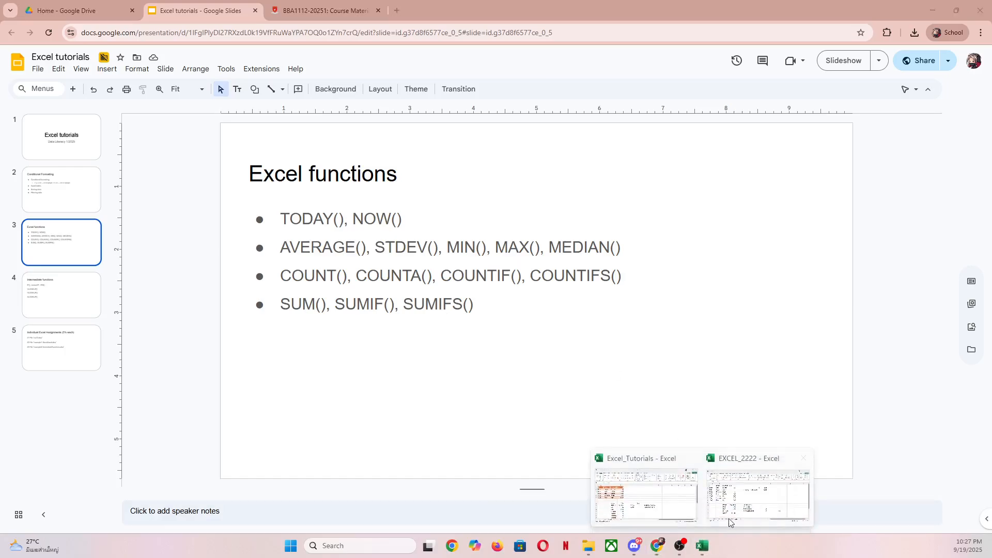
pyautogui.click(745, 501)
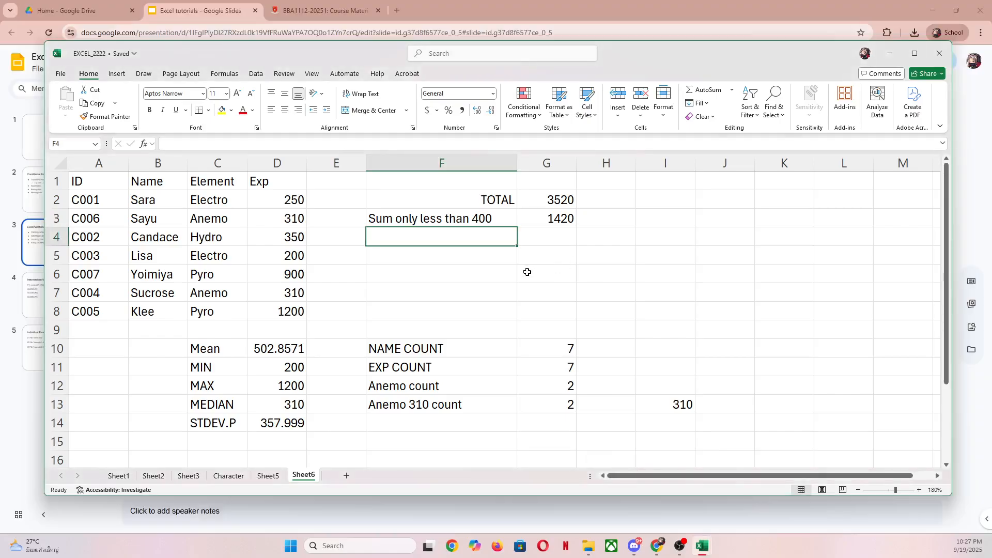
# - Enter the label "Sum only Electro" in cell F4
pyautogui.write('Sum only elec')
pyautogui.press('BackSpace')
pyautogui.press('BackSpace')
pyautogui.press('BackSpace')
pyautogui.press('BackSpace')
pyautogui.write('Electro')
pyautogui.press('Tab')
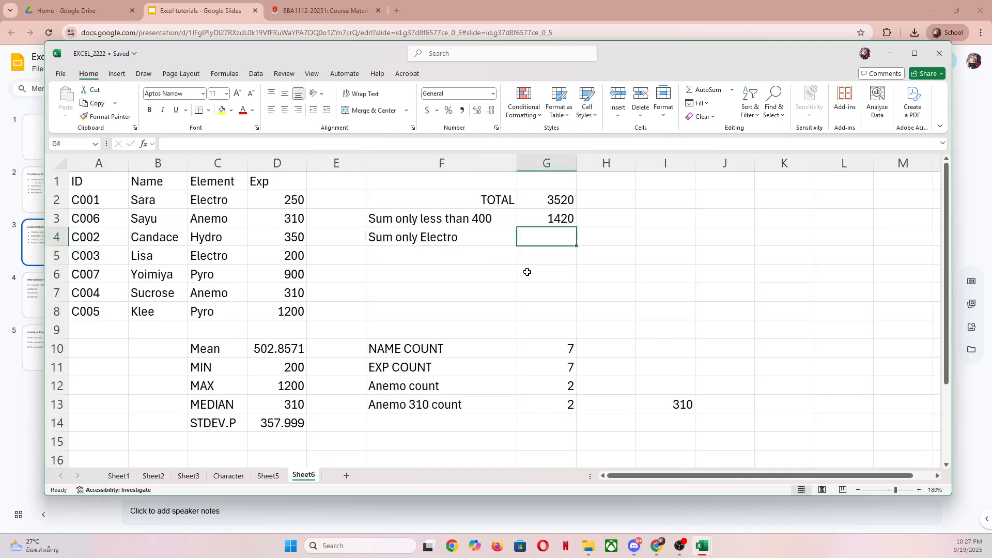
# - Sum only the Exp values of the Electro element in G4 with =SUMIFS(EXP_DATA,ELEMENT_DATA,"Electro")
pyautogui.write('=sumifs')
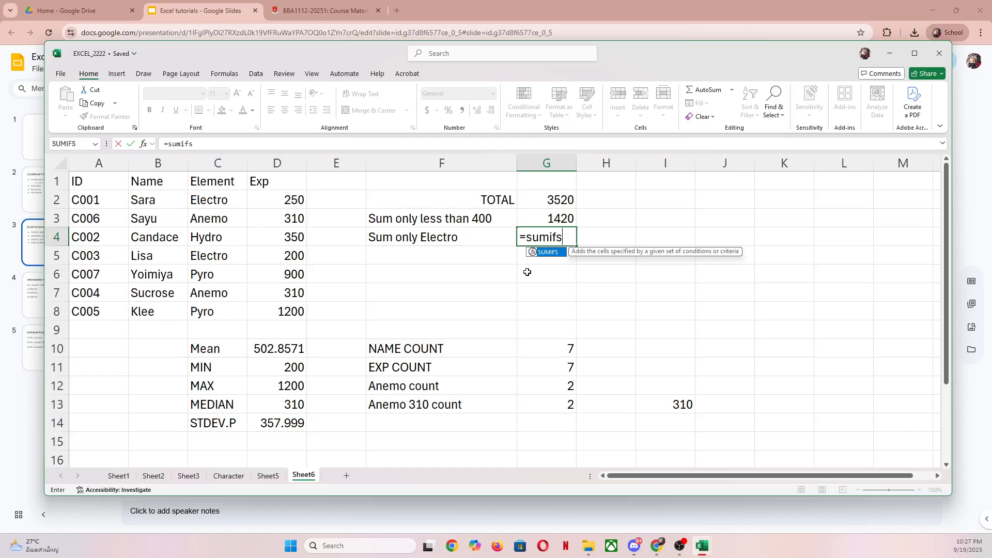
pyautogui.write('(')
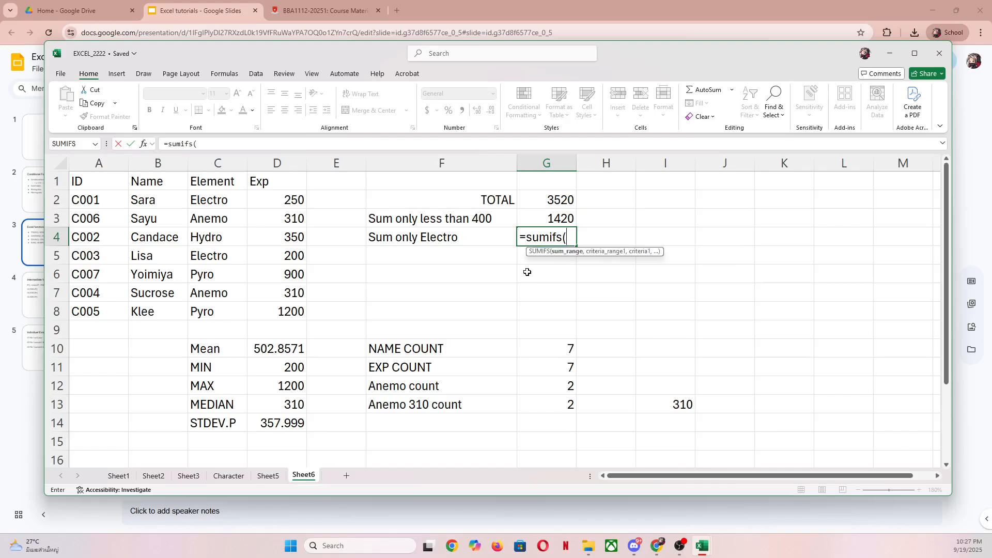
pyautogui.click(268, 198)
pyautogui.moveTo(268, 198); pyautogui.dragTo(282, 312)
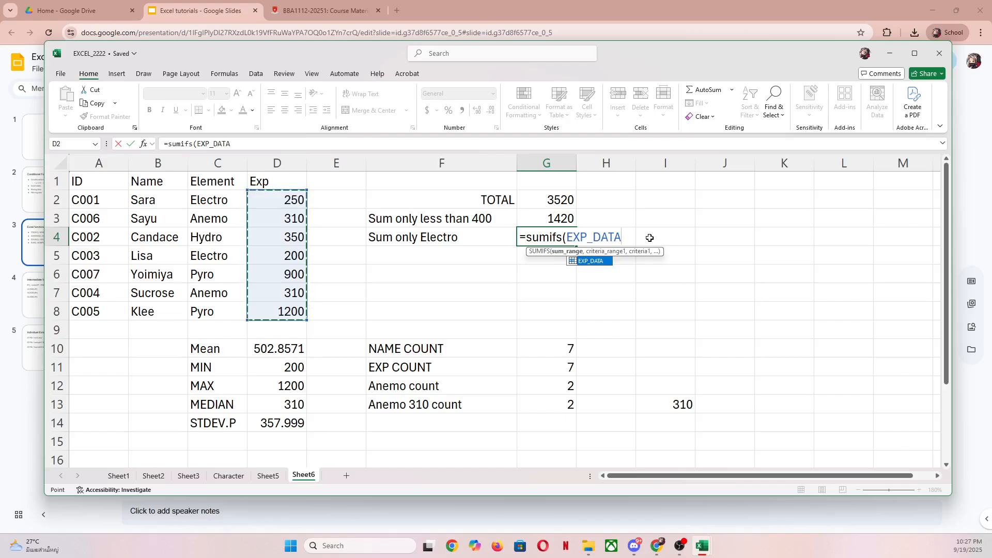
pyautogui.write(',')
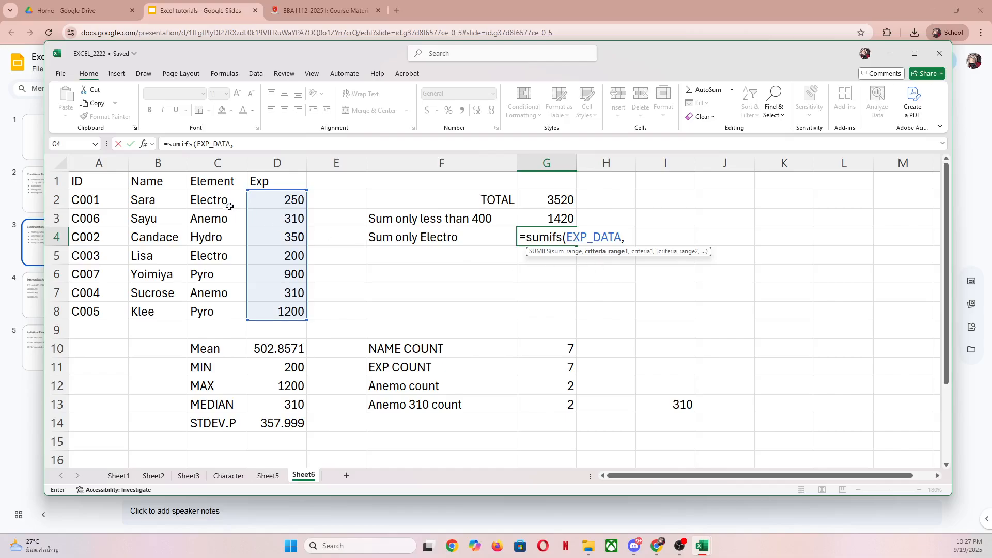
pyautogui.moveTo(225, 202); pyautogui.dragTo(246, 312)
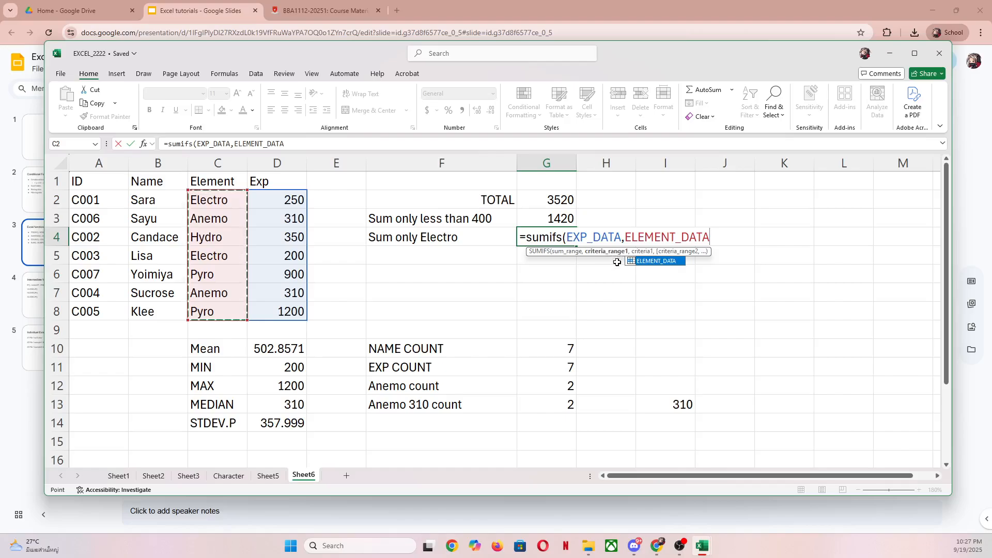
pyautogui.write(',')
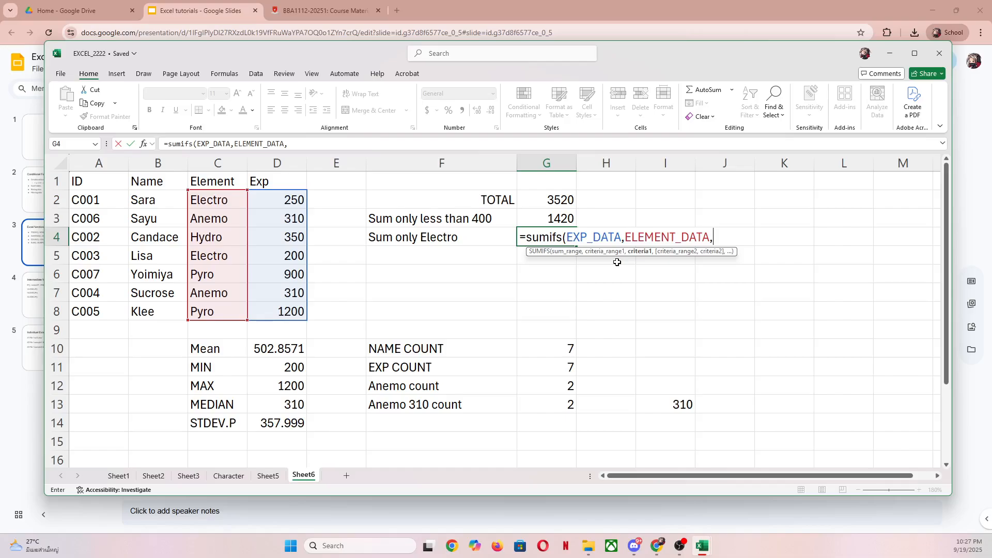
pyautogui.write('"Electro"')
pyautogui.write(')')
pyautogui.press('Return')
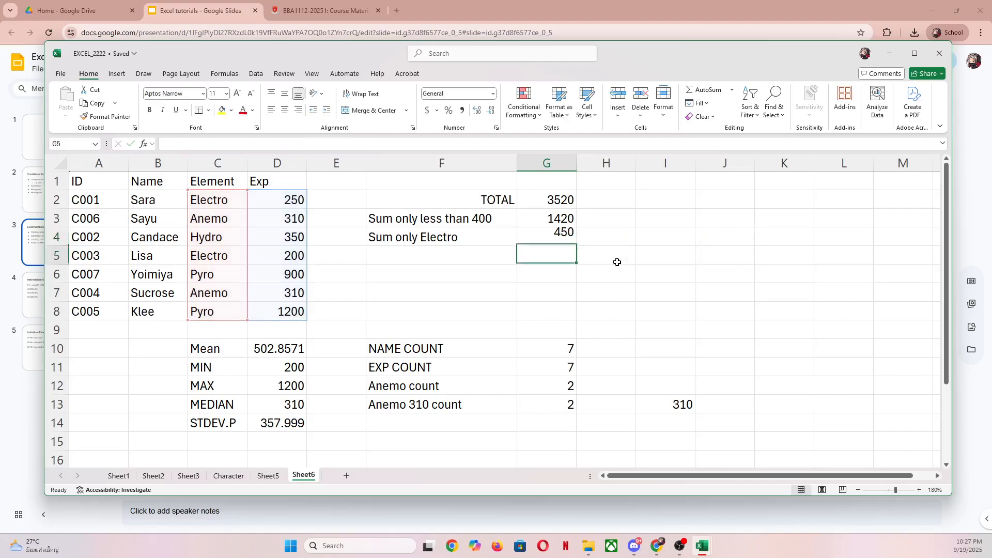
pyautogui.press('Up')
pyautogui.press('Left')
pyautogui.press('Left')
pyautogui.press('Left')
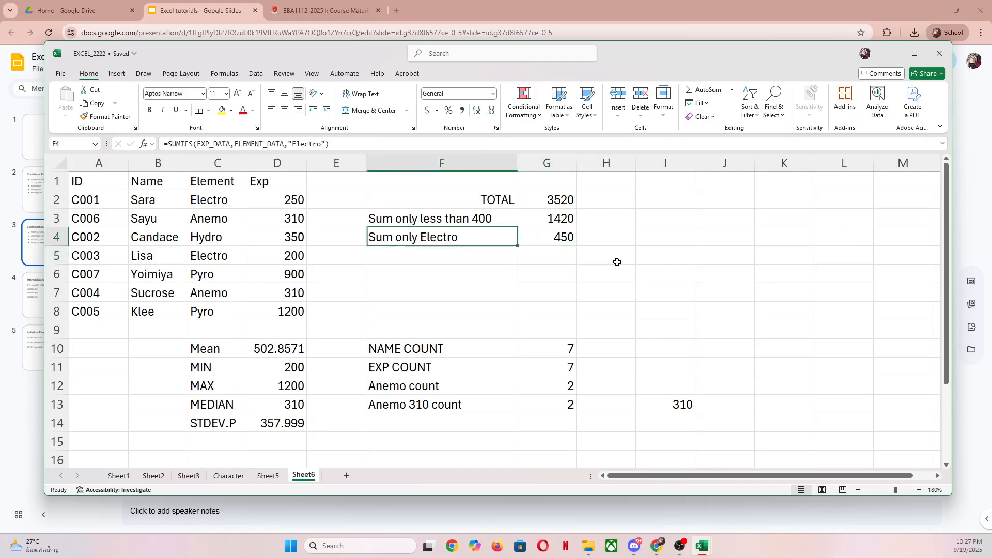
pyautogui.press('Down')
pyautogui.press('Up')
pyautogui.press('Down')
pyautogui.press('Up')
pyautogui.press('Right')
pyautogui.press('Down')
pyautogui.press('Down')
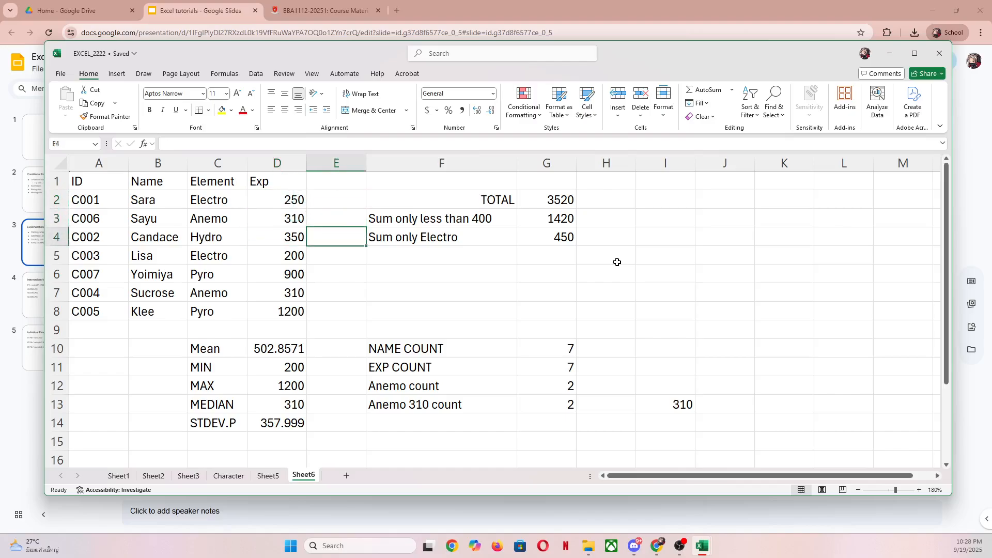
pyautogui.press('Right')
pyautogui.press('Right')
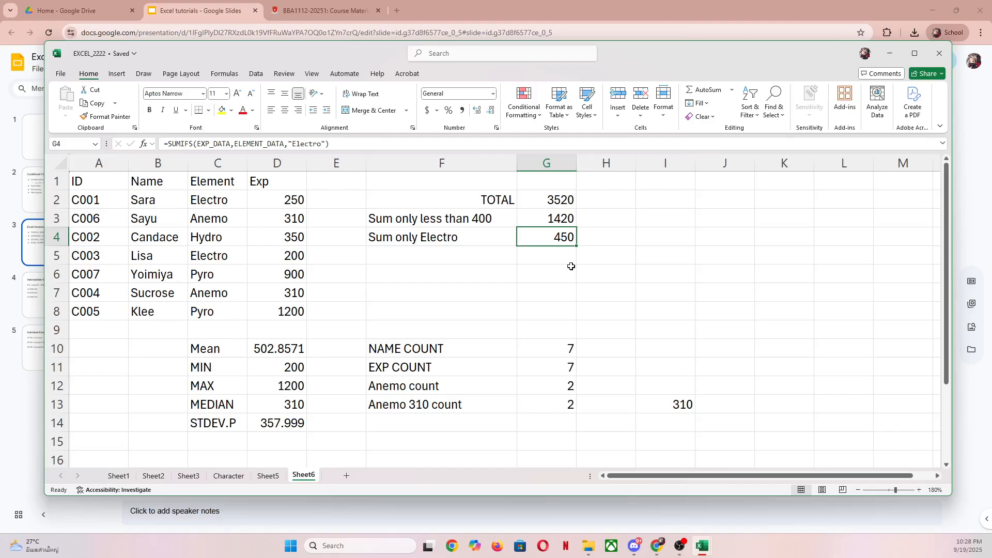
pyautogui.click(621, 236)
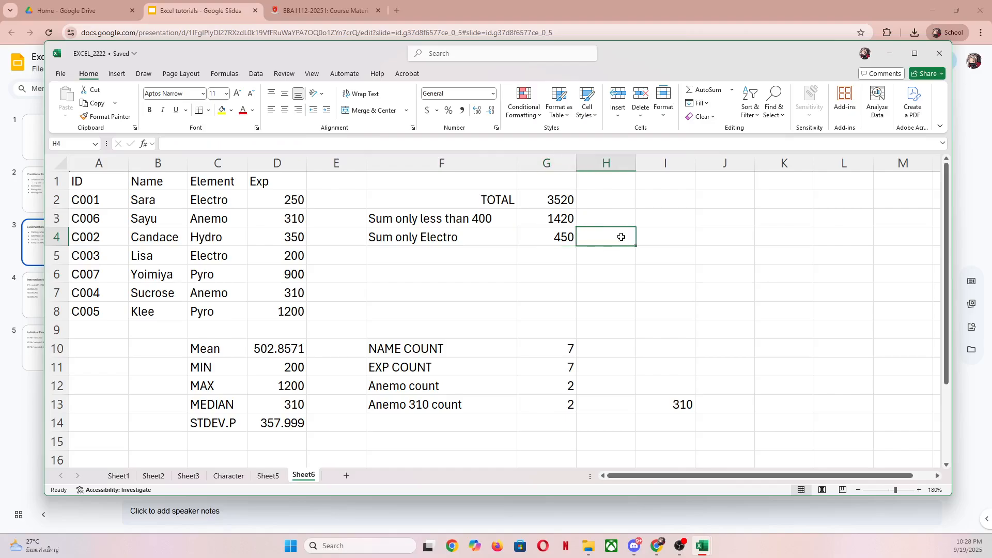
# - Shorten the label in F4 to "Sum only"
pyautogui.doubleClick(474, 238)
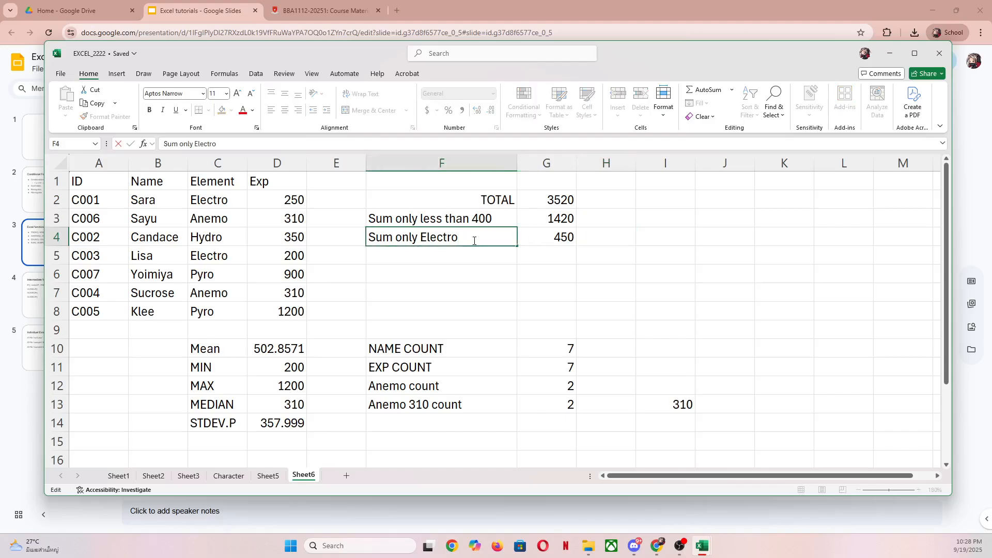
pyautogui.press('BackSpace')
pyautogui.press('BackSpace')
pyautogui.press('BackSpace')
pyautogui.press('BackSpace')
pyautogui.press('BackSpace')
pyautogui.press('BackSpace')
pyautogui.press('BackSpace')
pyautogui.press('Return')
# - Enter the criterion "Electro" in cell H4, beside the SUMIFS result
pyautogui.press('Right')
pyautogui.press('Right')
pyautogui.press('Up')
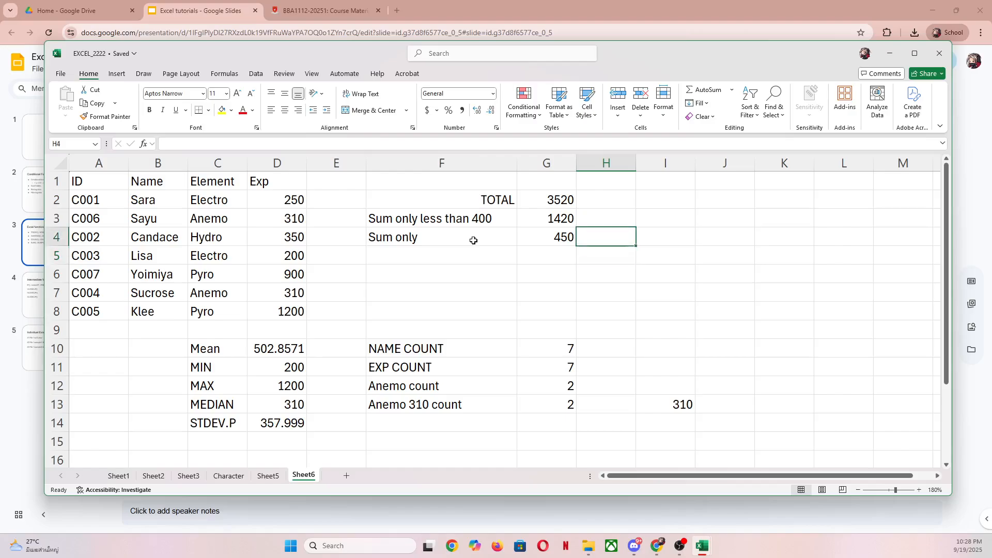
pyautogui.write('Electro')
pyautogui.press('Return')
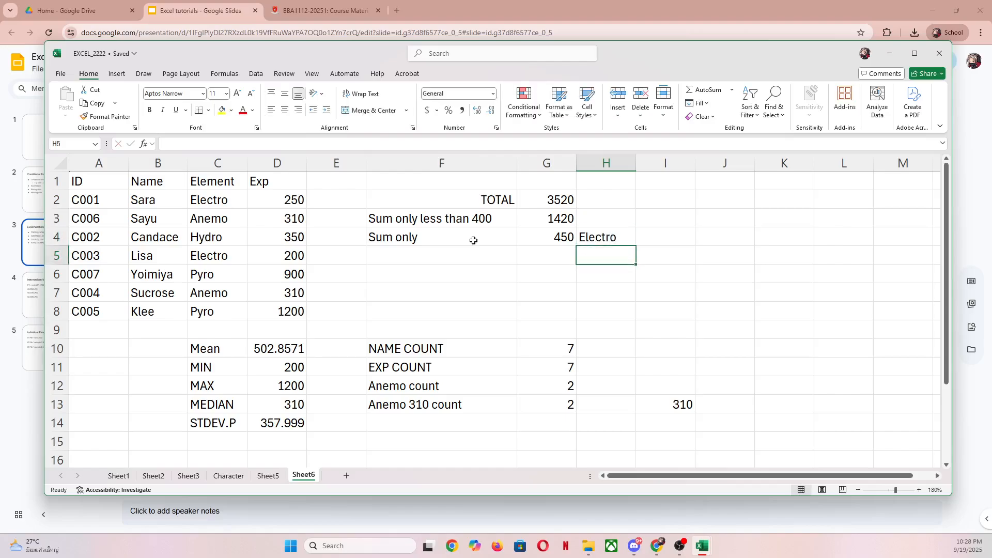
# - Replace the "Electro" text in the G4 formula with a cell reference, making it =SUMIFS(EXP_DATA,ELEMENT_DATA,H4)
pyautogui.press('Up')
pyautogui.press('Left')
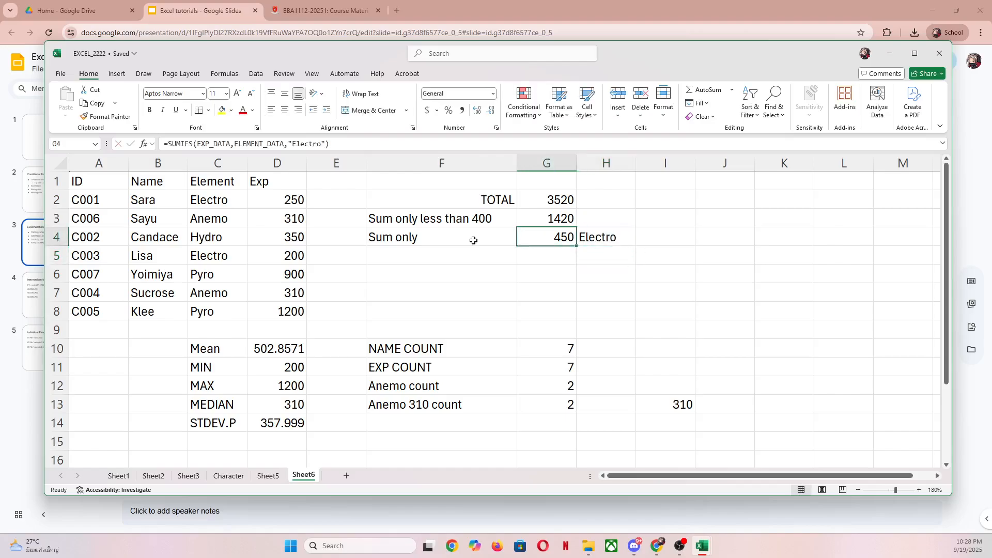
pyautogui.doubleClick(550, 238)
pyautogui.click(742, 238)
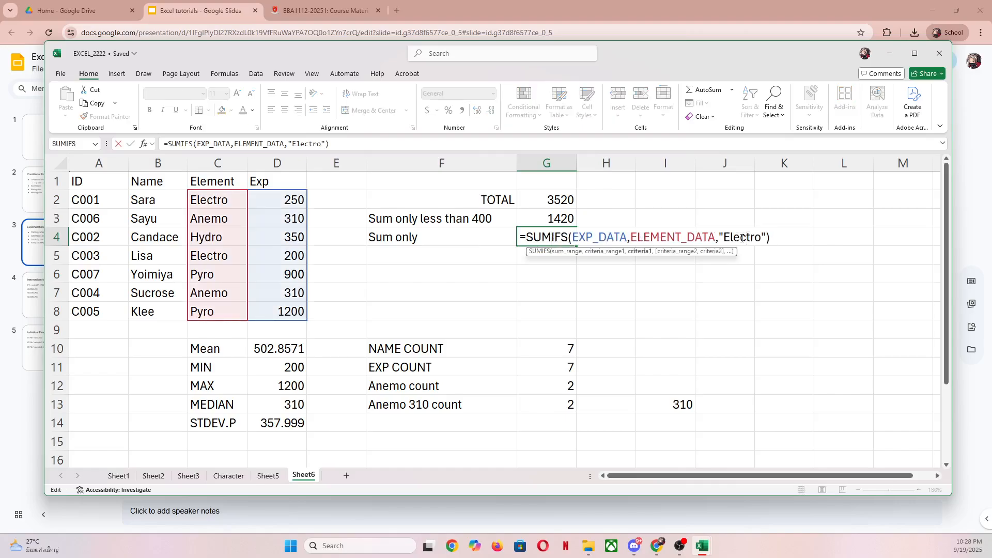
pyautogui.press('BackSpace')
pyautogui.press('BackSpace')
pyautogui.press('BackSpace')
pyautogui.press('BackSpace')
pyautogui.press('BackSpace')
pyautogui.press('BackSpace')
pyautogui.press('BackSpace')
pyautogui.press('BackSpace')
pyautogui.press('BackSpace')
pyautogui.write('H4')
pyautogui.press('Return')
pyautogui.press('Up')
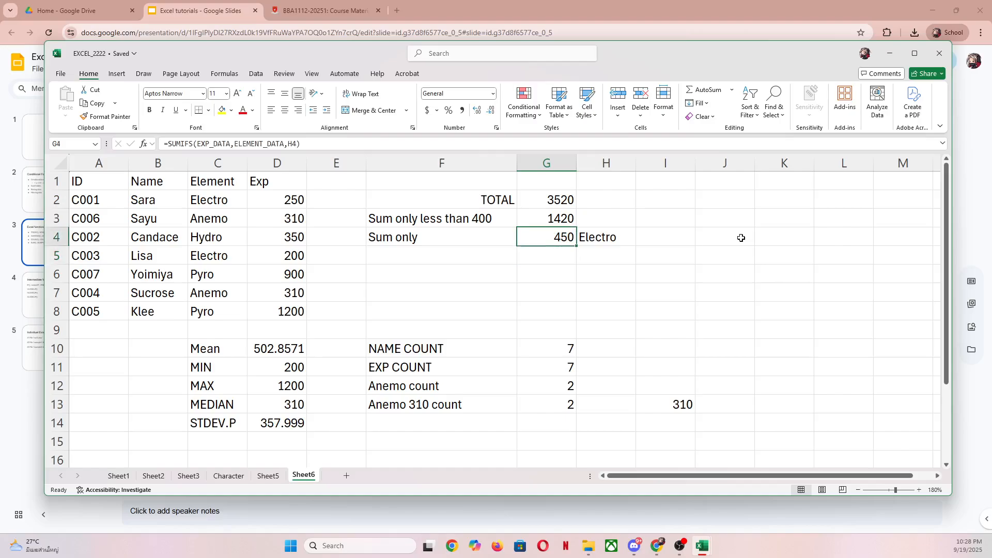
# - Test the SUMIFS formula by changing the element in H4 to Anemo and then to Hydro
pyautogui.press('Right')
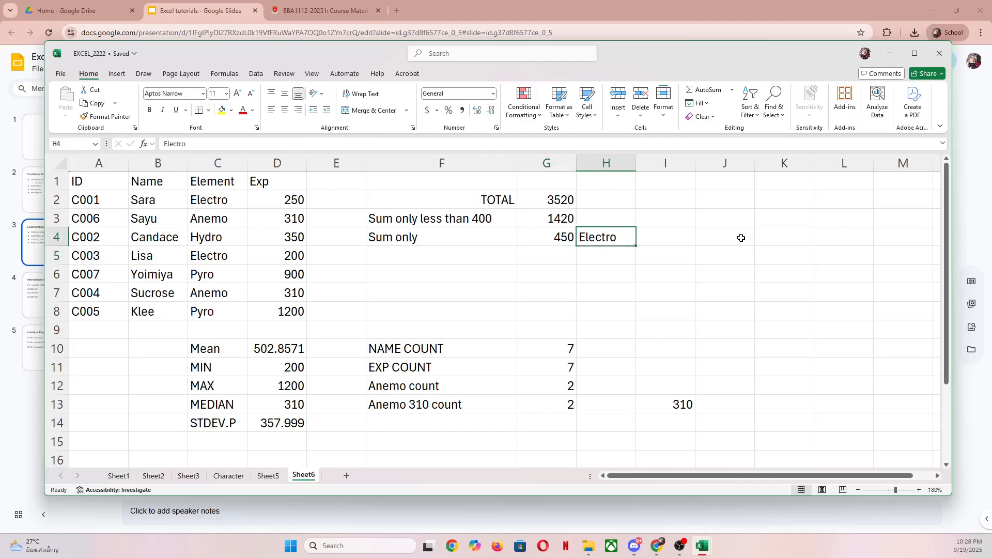
pyautogui.write('Anemo')
pyautogui.press('Return')
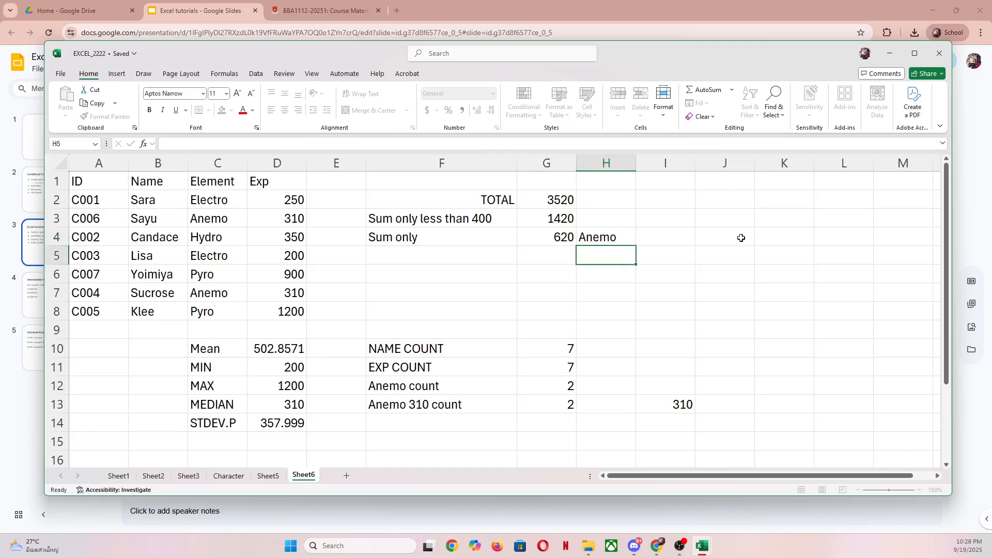
pyautogui.press('Up')
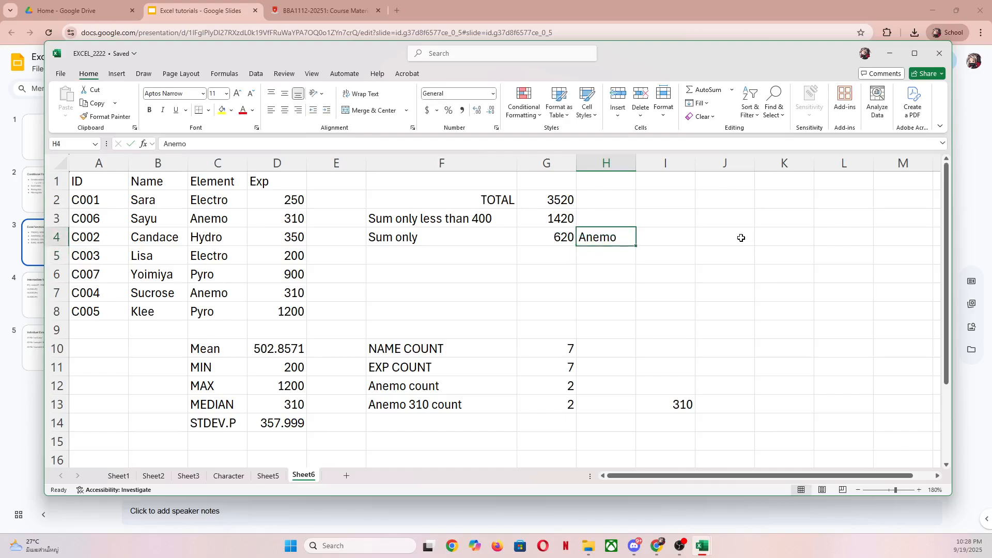
pyautogui.write('Hydro')
pyautogui.press('Return')
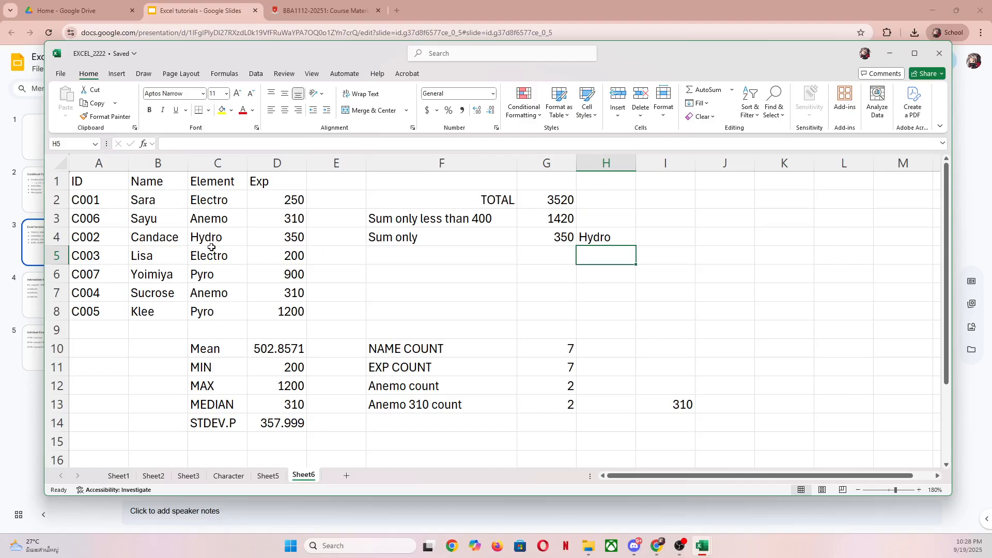
# - Change the element in H4 to Pyro and switch to the "Excel functions" slide in Google Slides
pyautogui.click(599, 238)
pyautogui.write('Pyro')
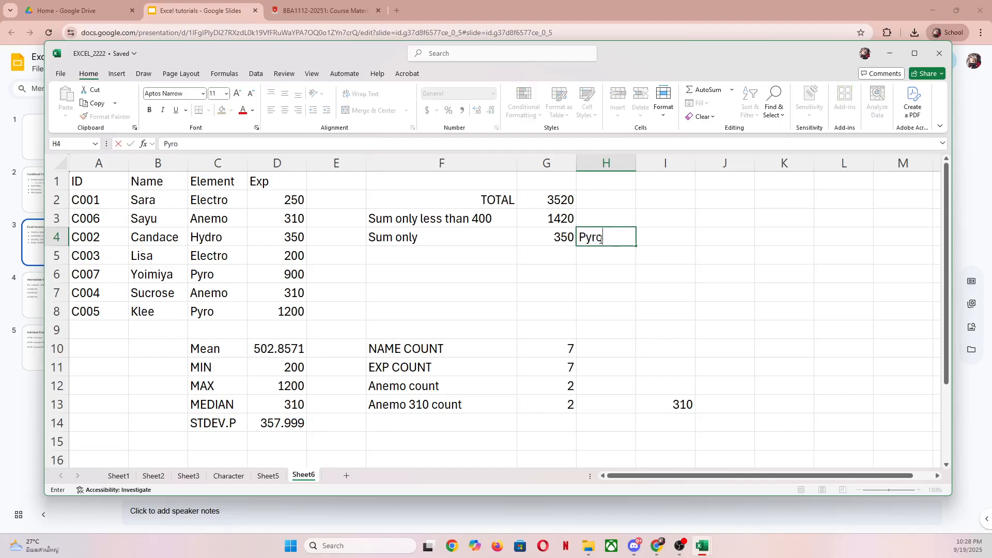
pyautogui.press('Return')
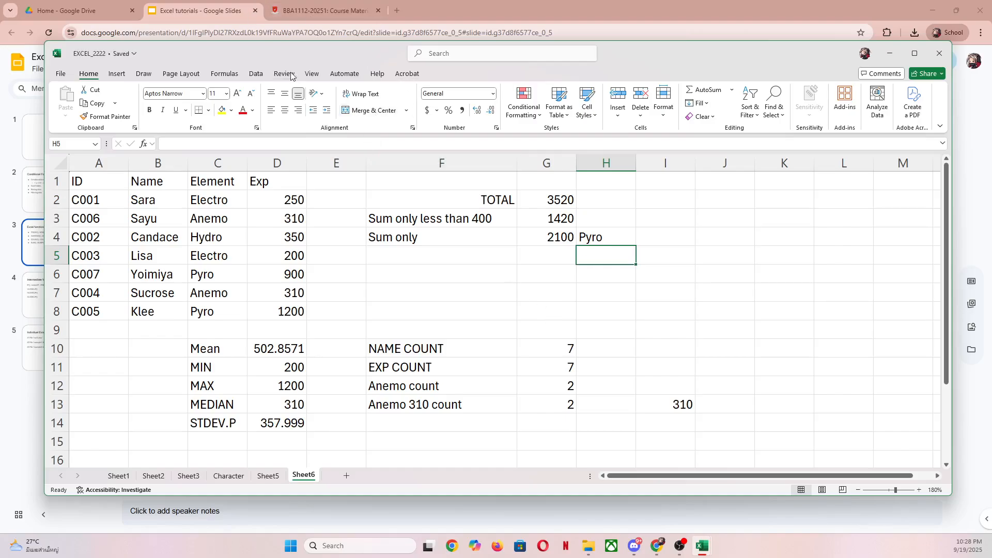
pyautogui.click(209, 20)
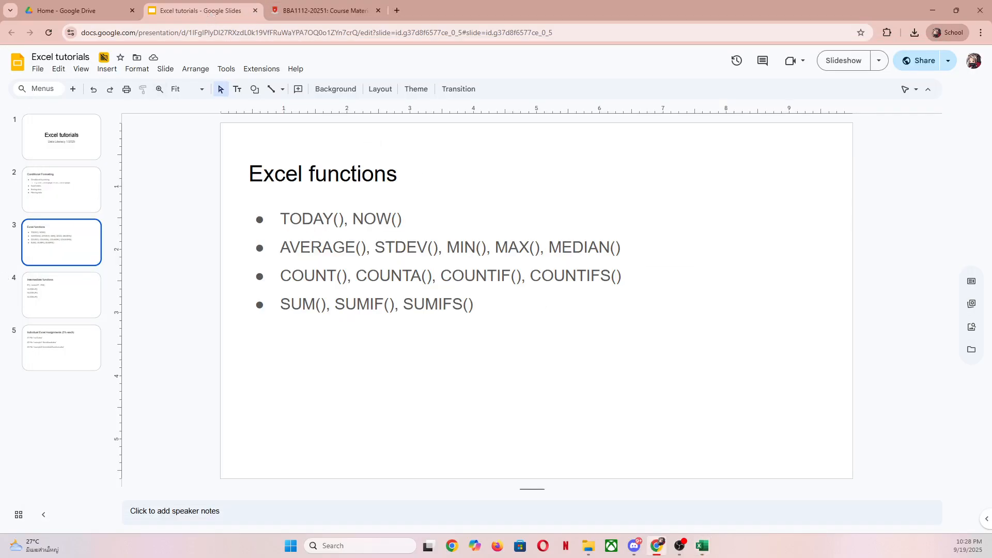